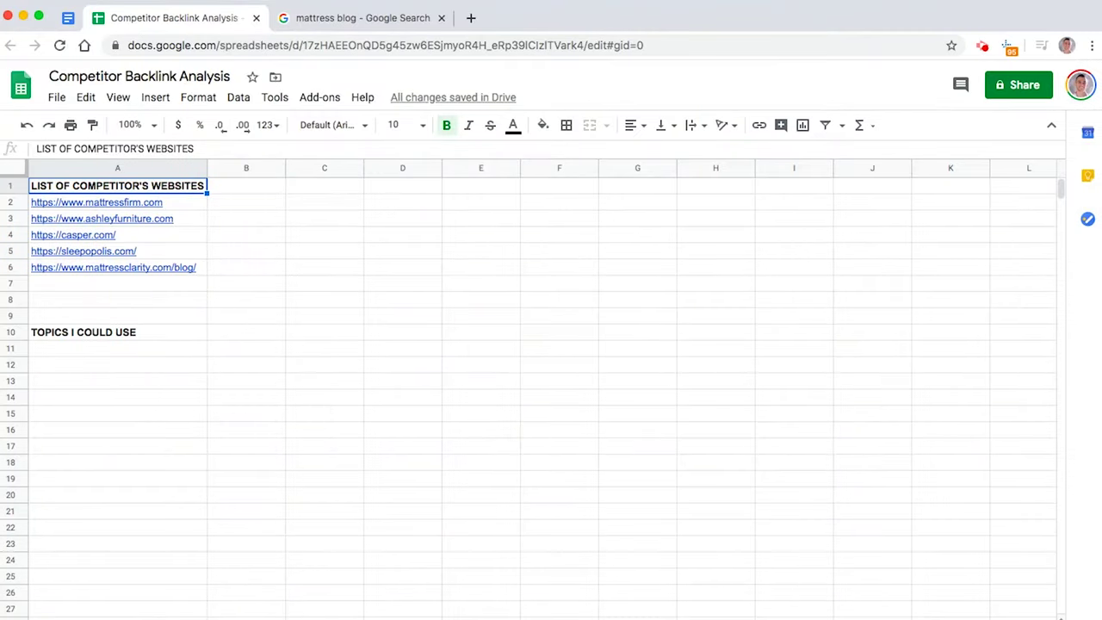
# Step: Examine the list of competitor websites and the Google results for "mattress blog" to identify mattress sites worth analysing
pyautogui.click(344, 20)
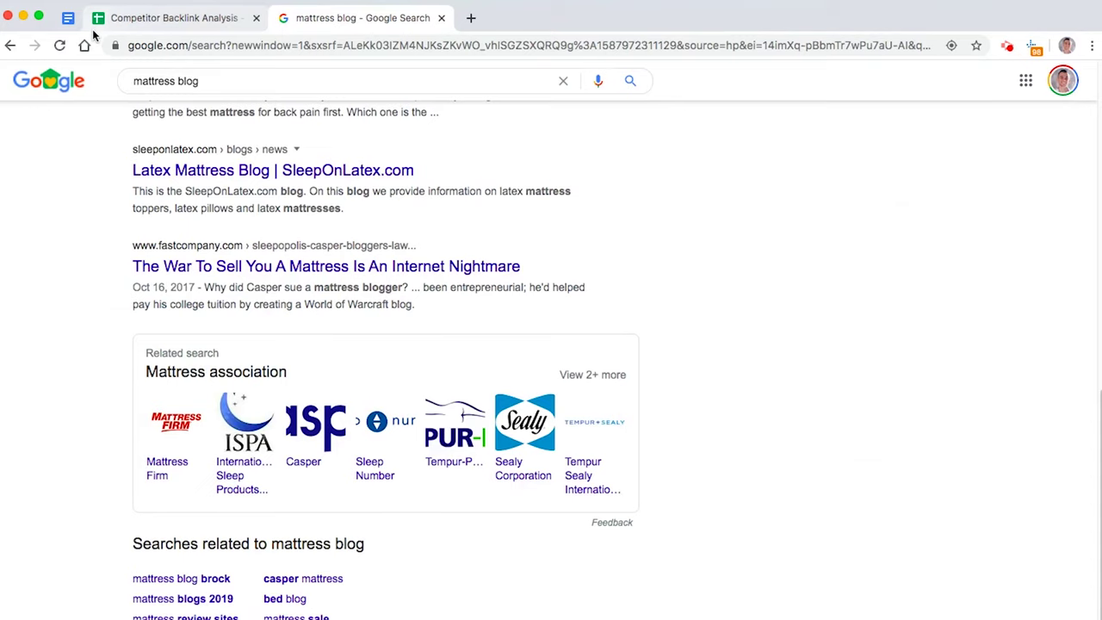
pyautogui.click(155, 26)
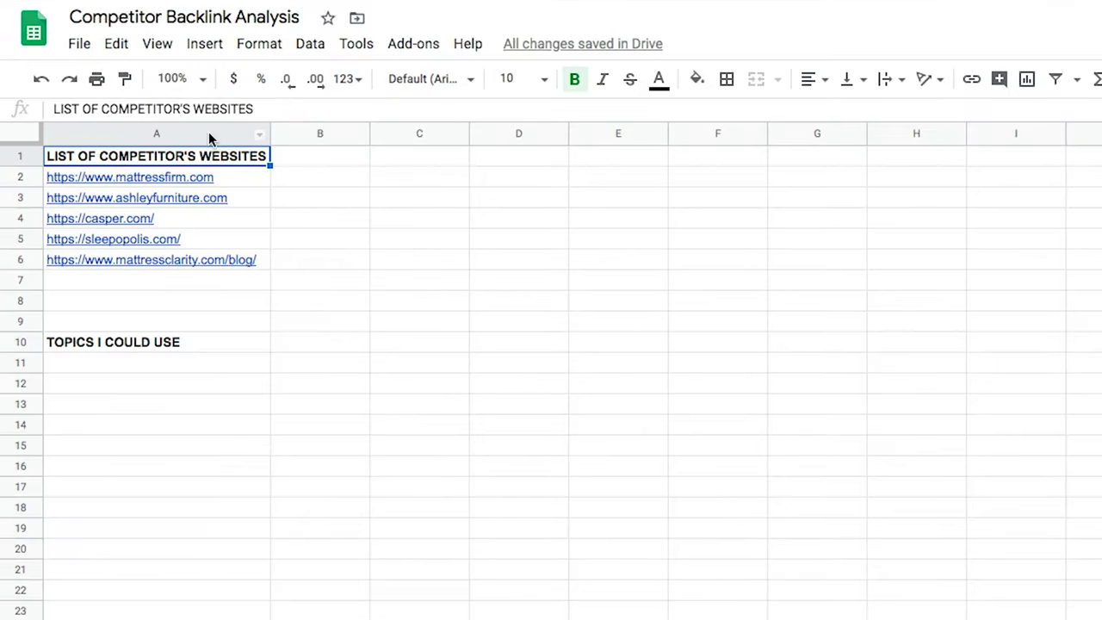
pyautogui.rightClick(130, 236)
pyautogui.click(153, 159)
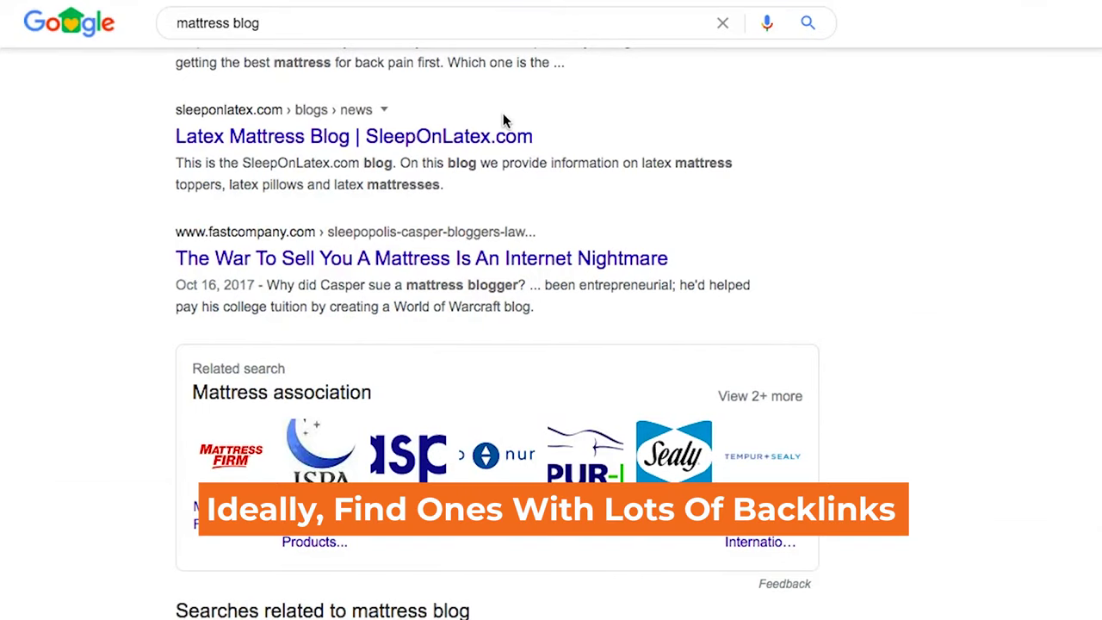
pyautogui.scroll(10, 422, 123)
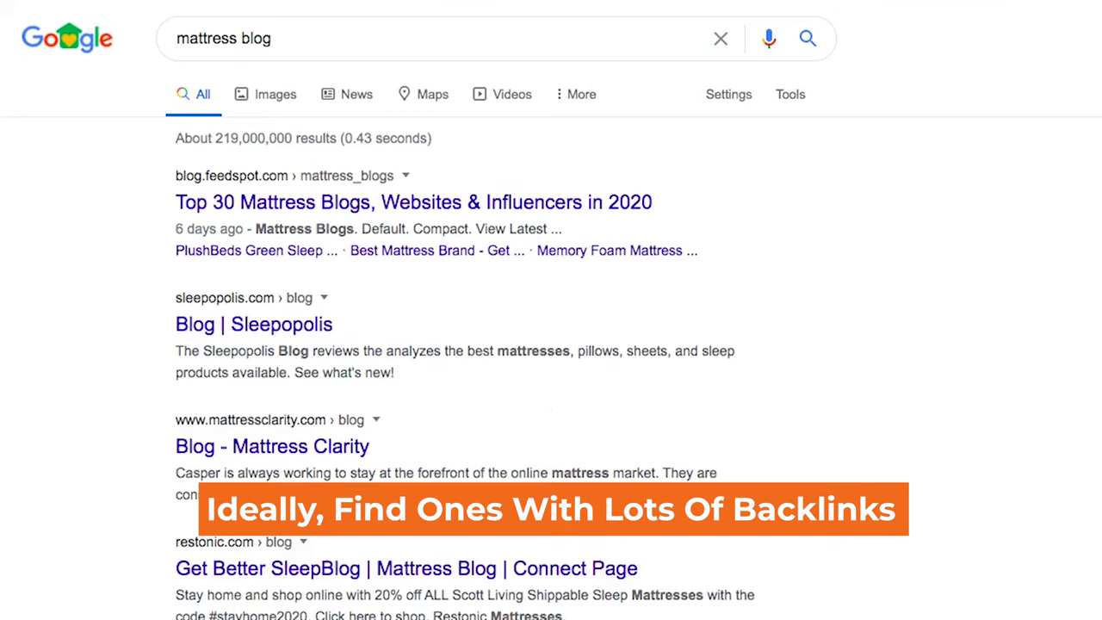
pyautogui.scroll(-15, 459, 418)
pyautogui.scroll(12, 289, 278)
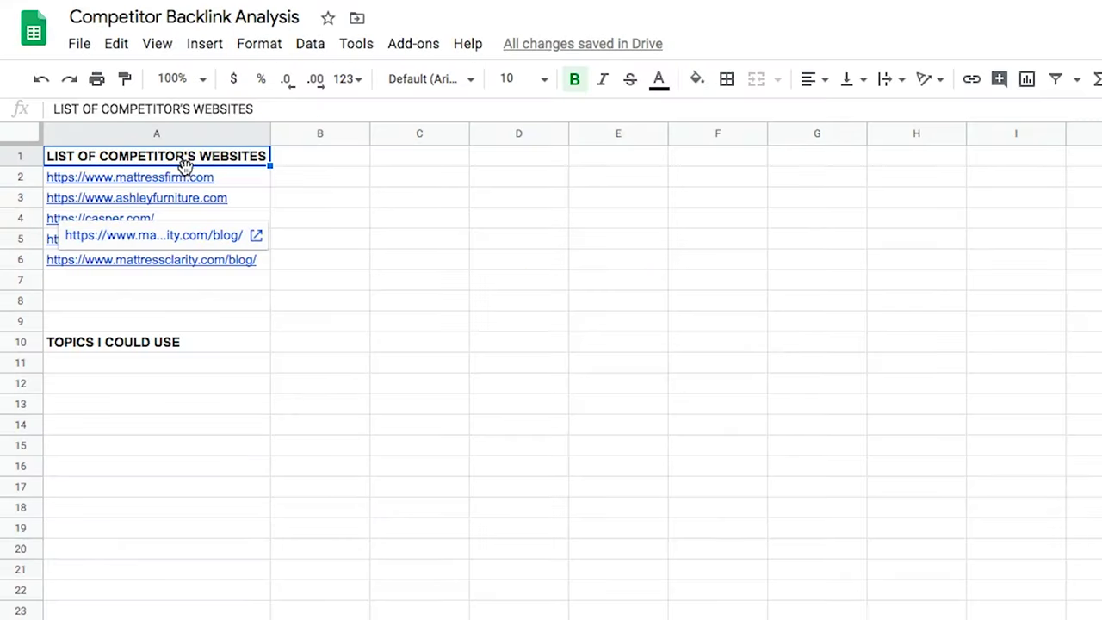
pyautogui.click(225, 257)
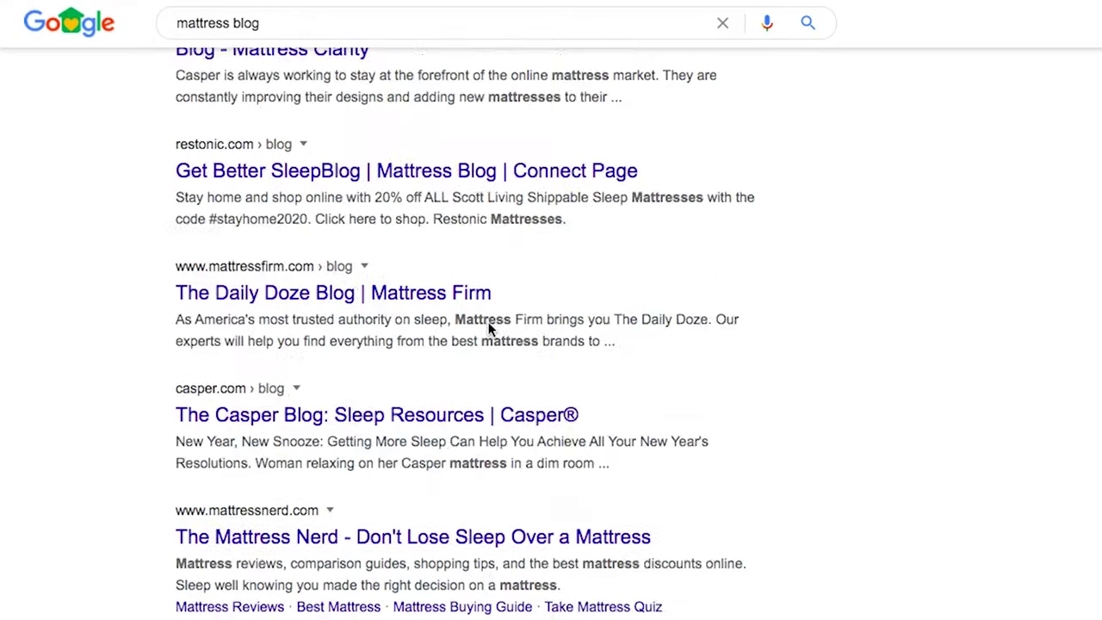
pyautogui.scroll(6, 488, 327)
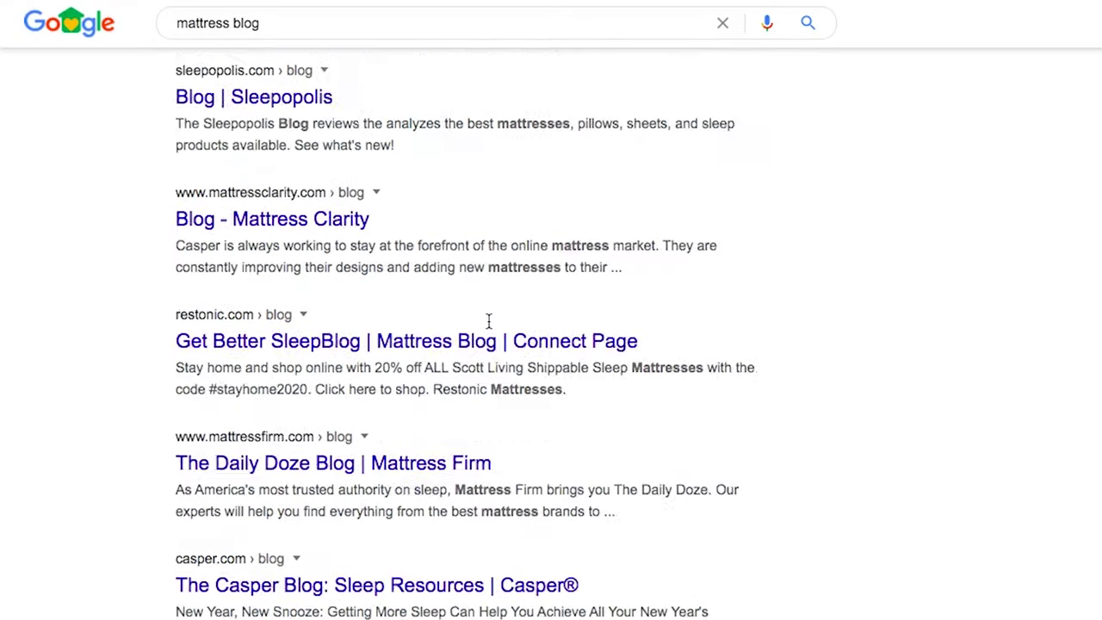
pyautogui.scroll(-20, 488, 327)
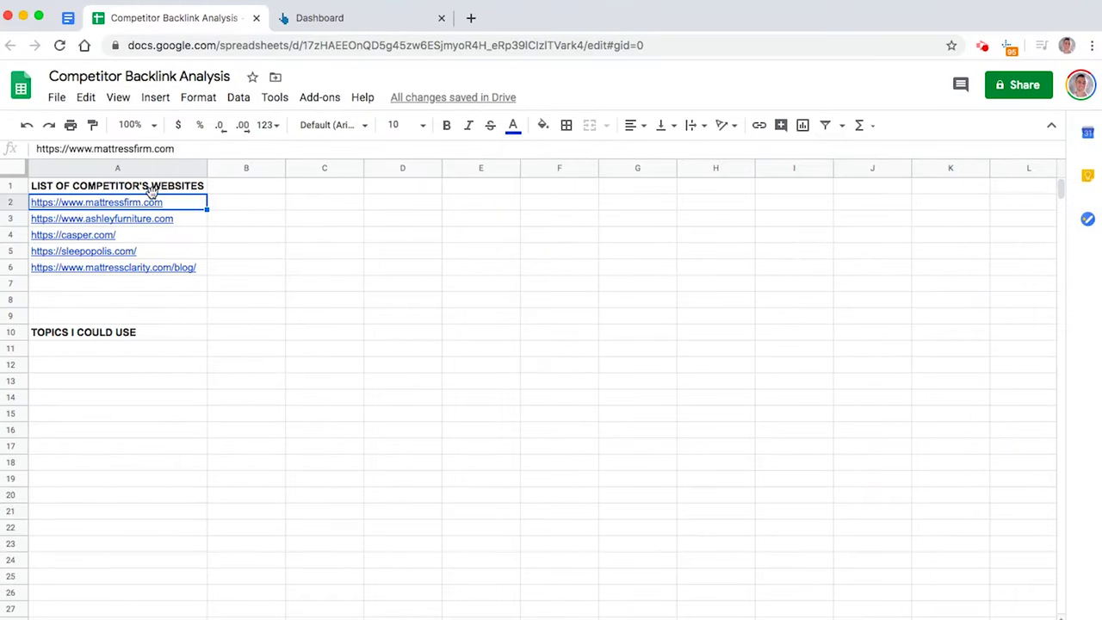
pyautogui.click(203, 176)
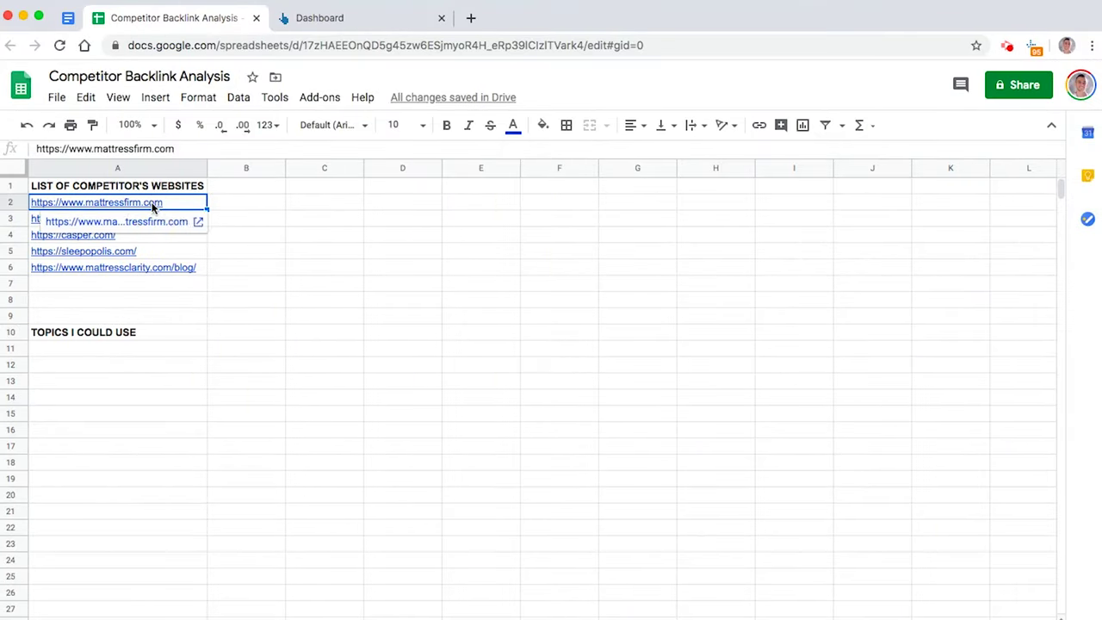
pyautogui.rightClick(152, 207)
pyautogui.click(211, 148)
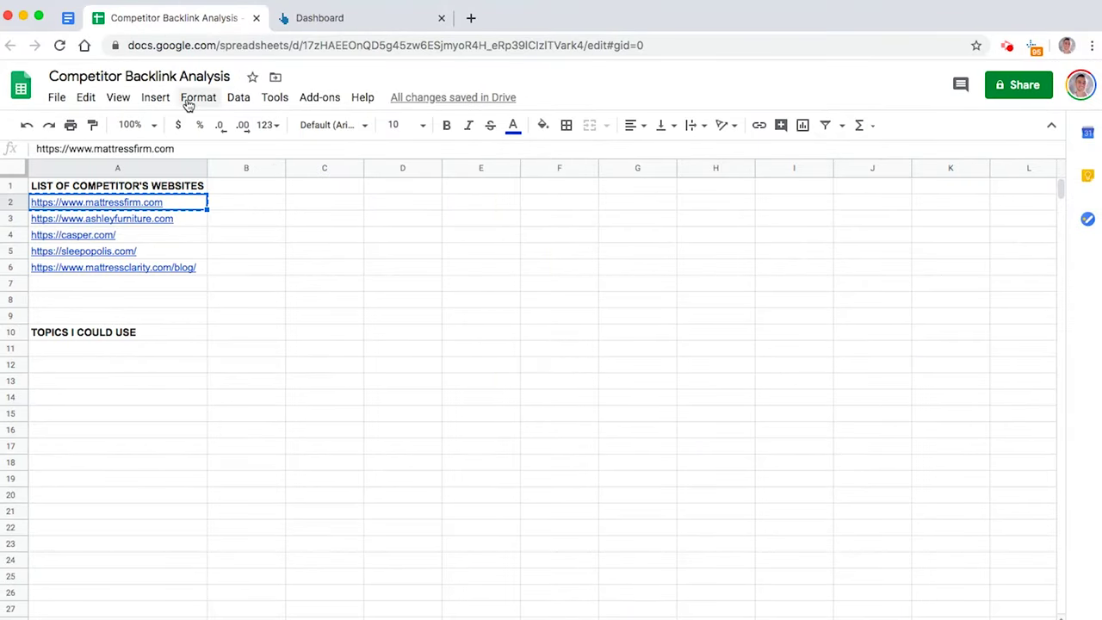
pyautogui.click(385, 24)
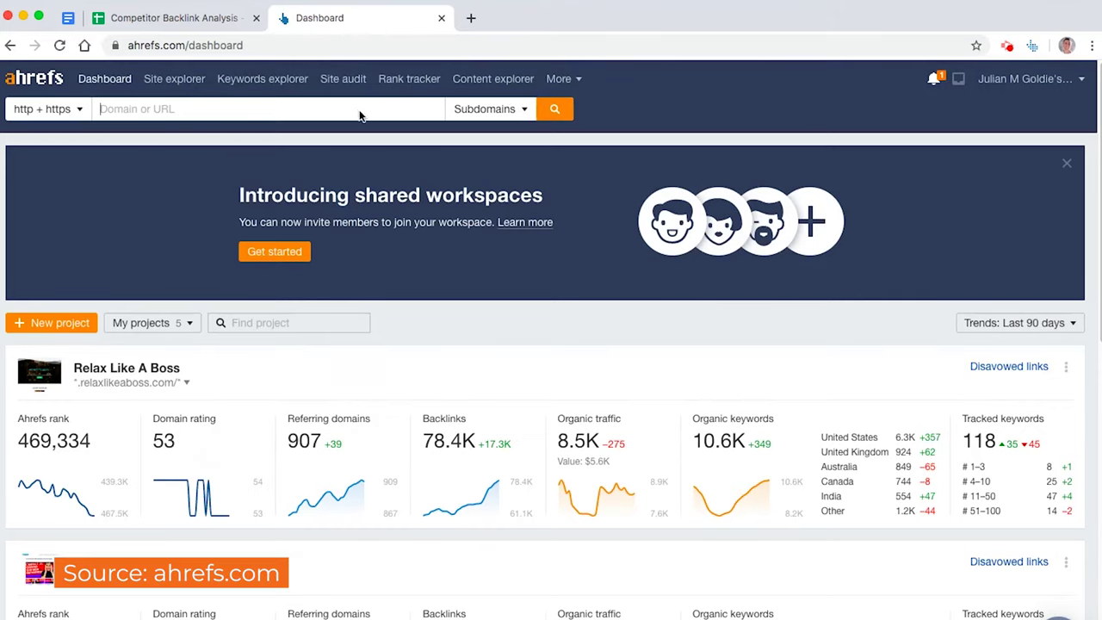
pyautogui.rightClick(360, 111)
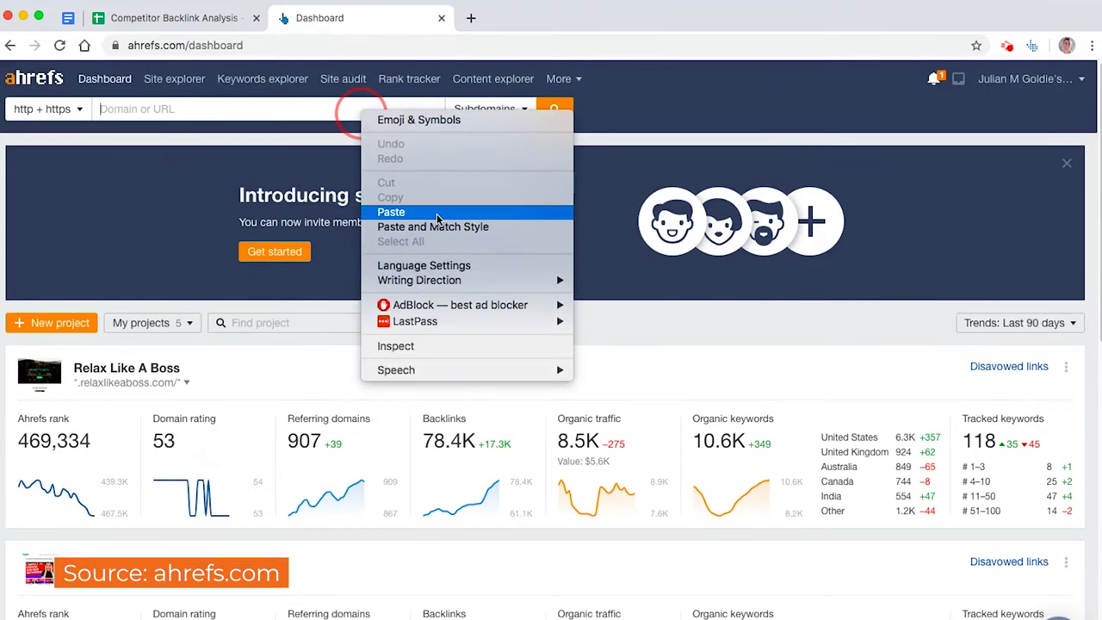
pyautogui.click(437, 212)
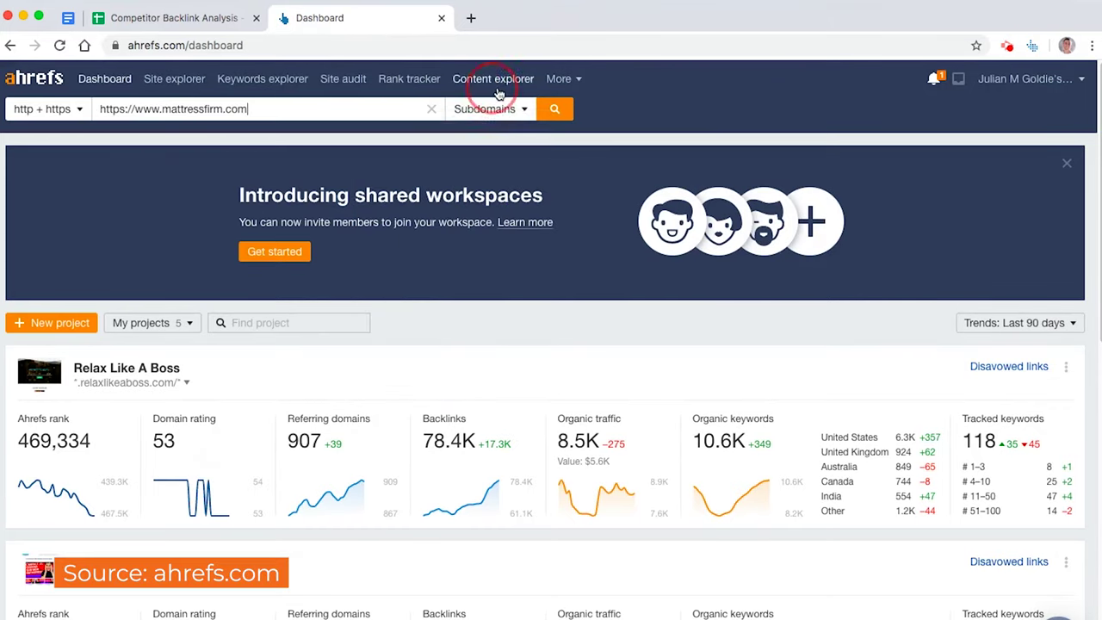
pyautogui.click(554, 108)
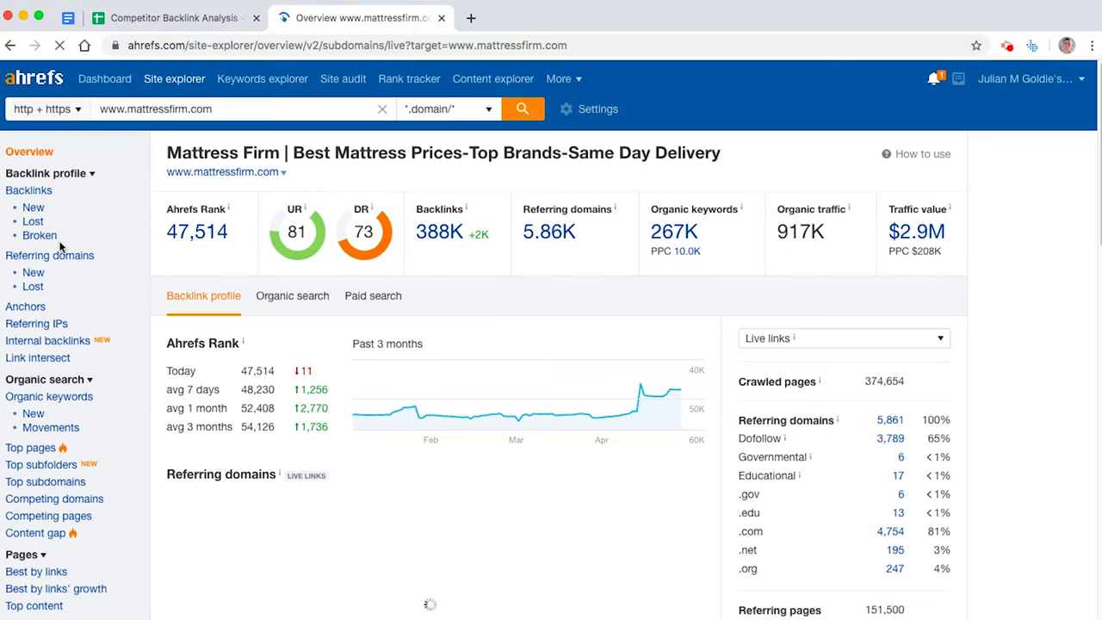
pyautogui.scroll(-2, 81, 215)
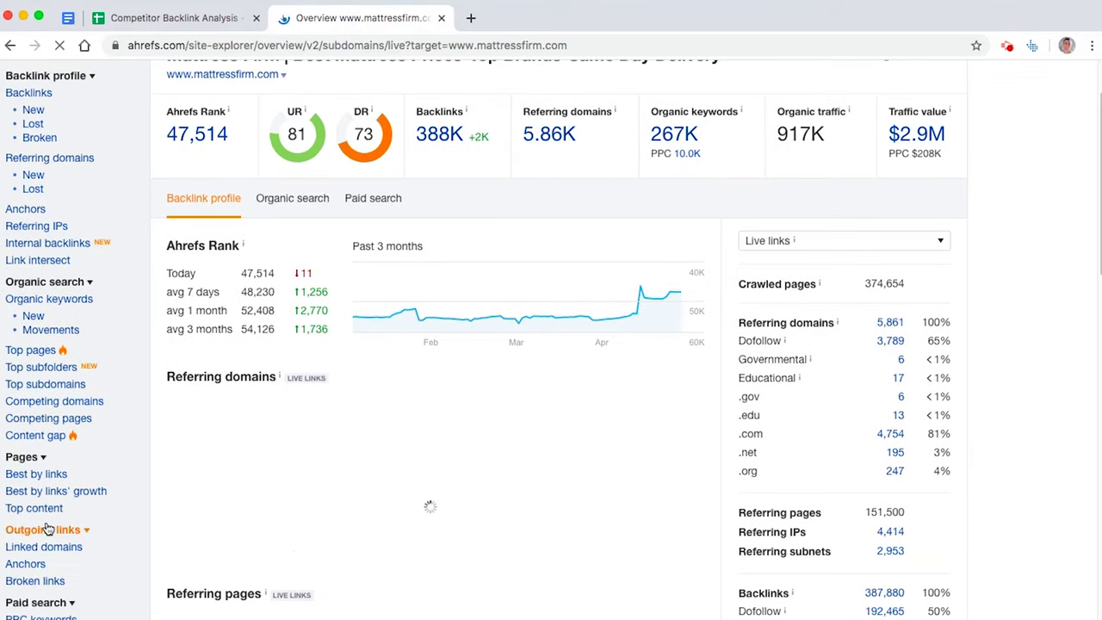
pyautogui.scroll(-2, 49, 525)
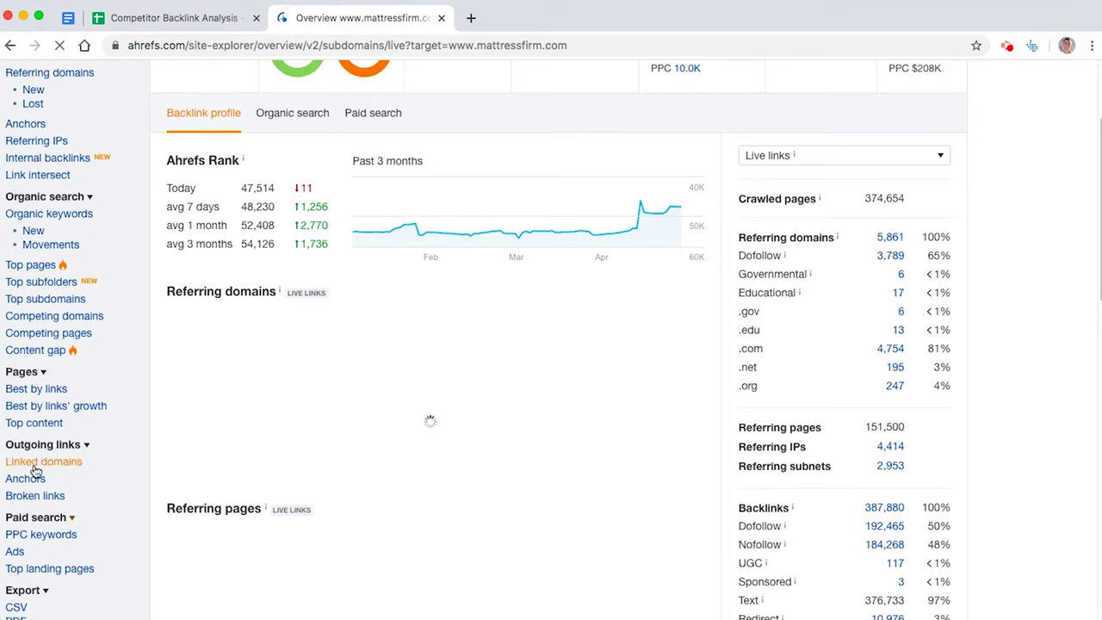
pyautogui.click(34, 423)
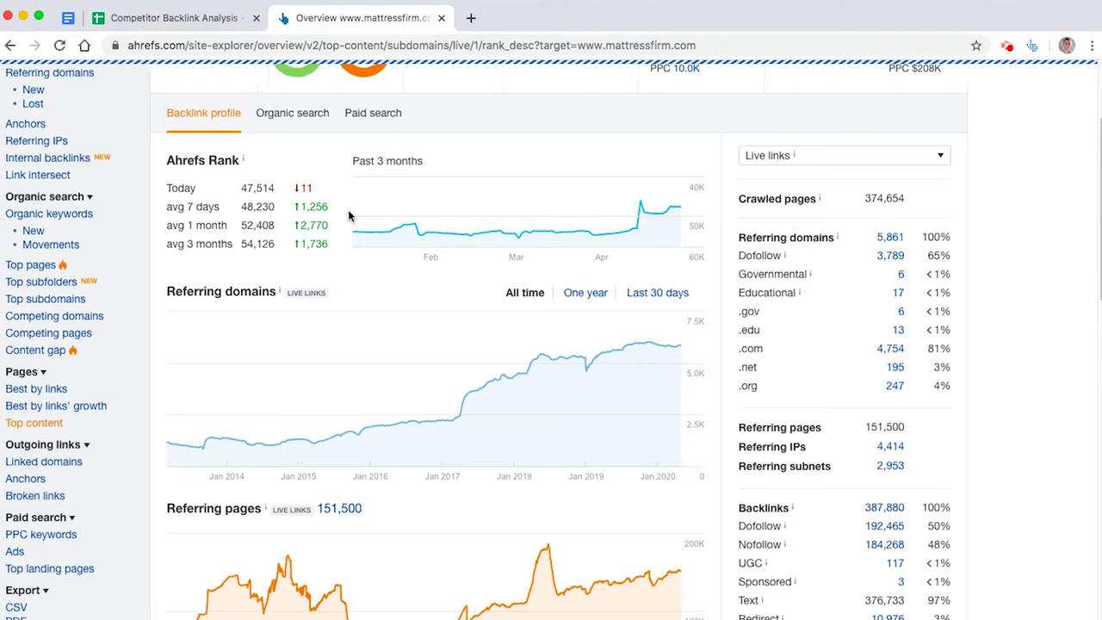
# Step: Copy the title "4 Ideas for Decorating Your Guest Bedroom this Summer" into cell A11 of the Competitor Backlink Analysis sheet in Google Sheets
pyautogui.scroll(-3, 348, 216)
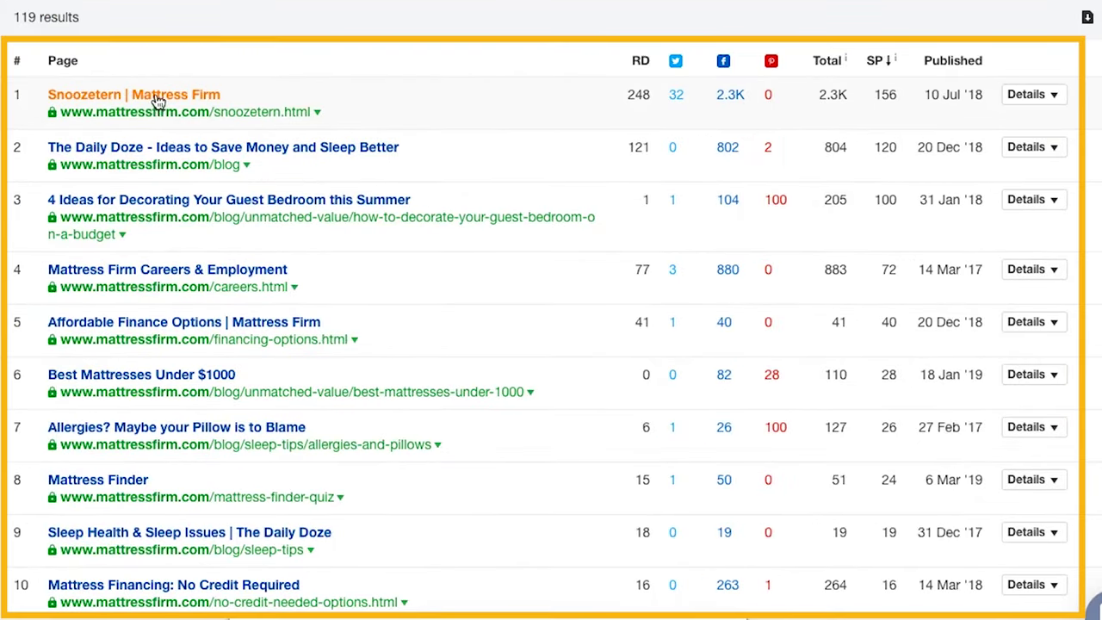
pyautogui.scroll(-1, 154, 142)
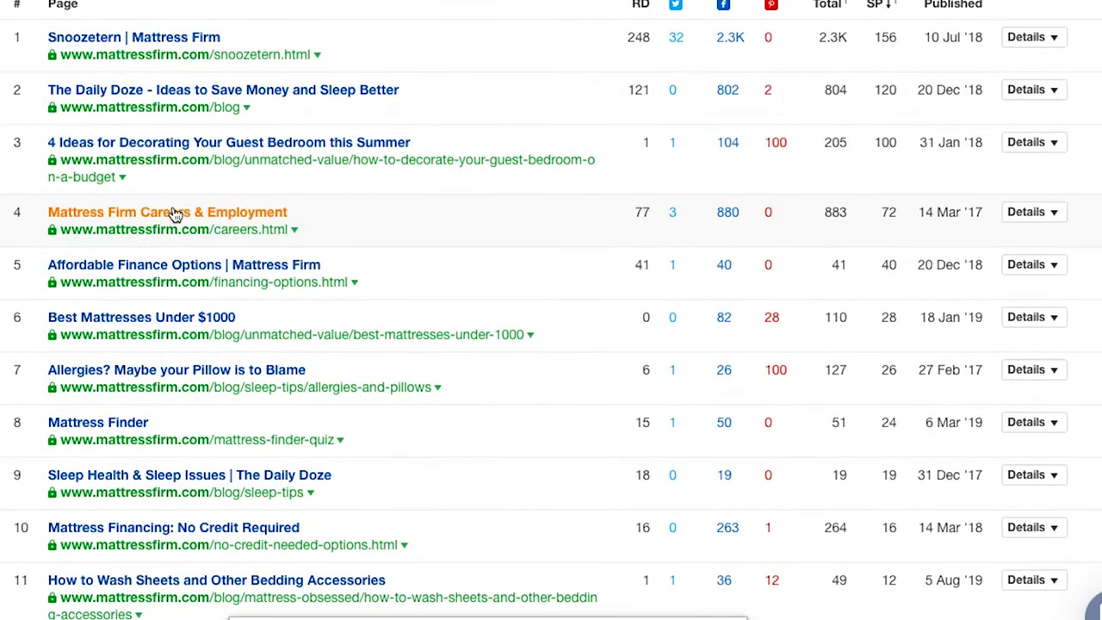
pyautogui.scroll(-1, 160, 222)
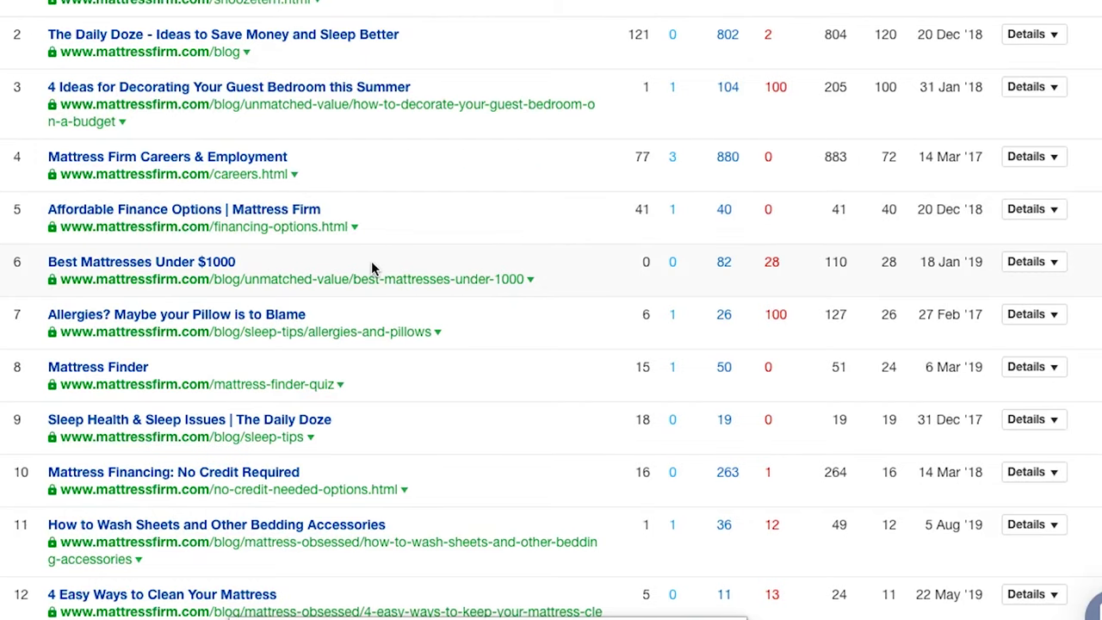
pyautogui.scroll(-10, 373, 271)
pyautogui.scroll(-5, 371, 270)
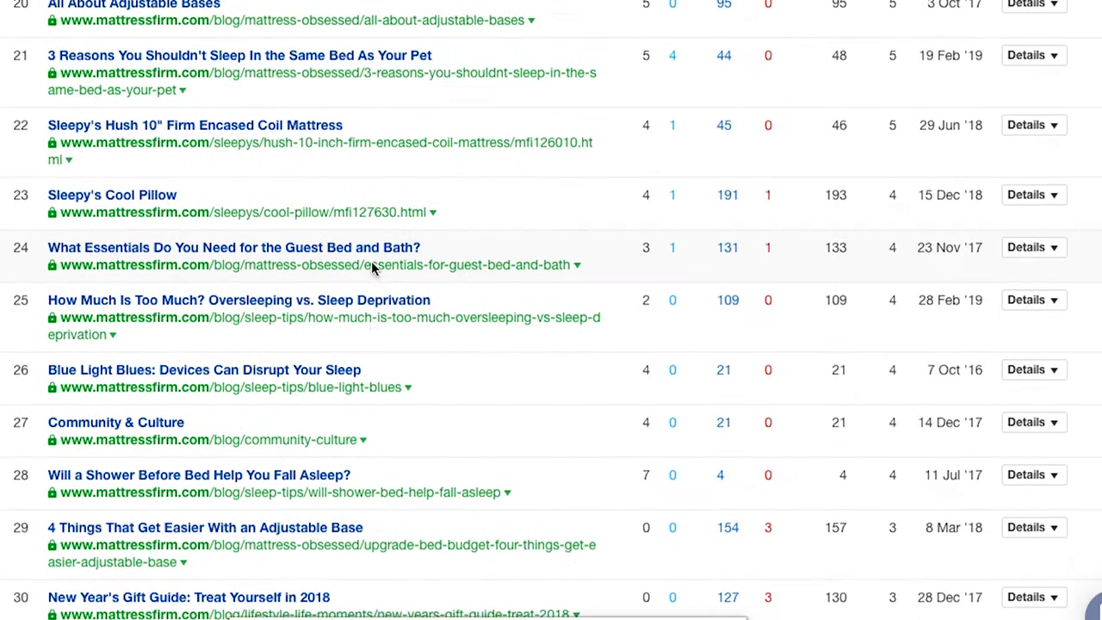
pyautogui.scroll(15, 373, 270)
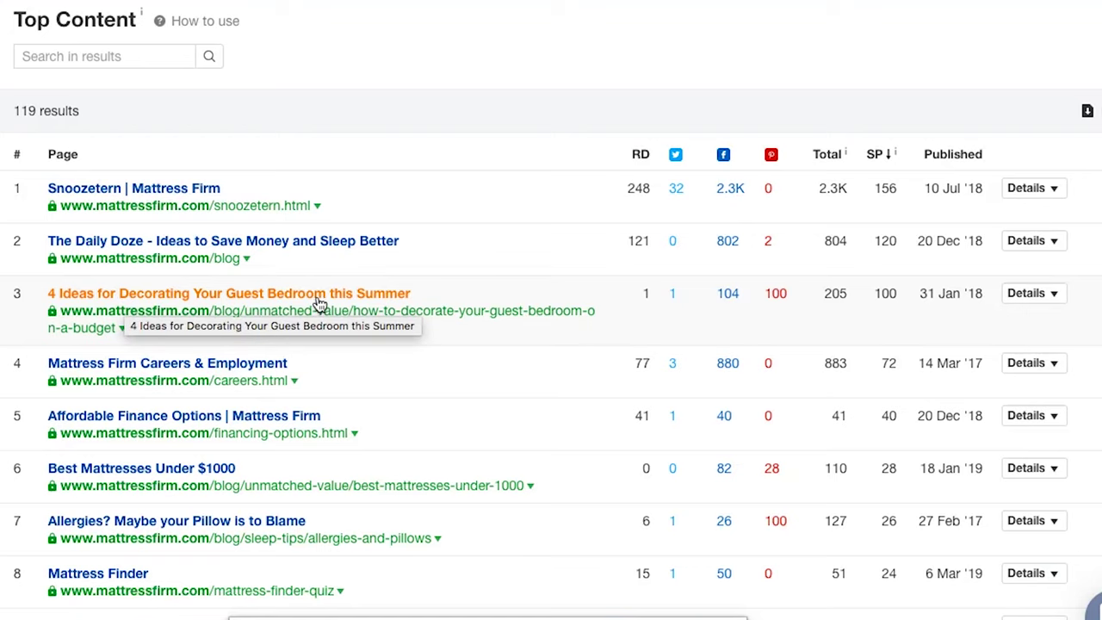
pyautogui.rightClick(375, 297)
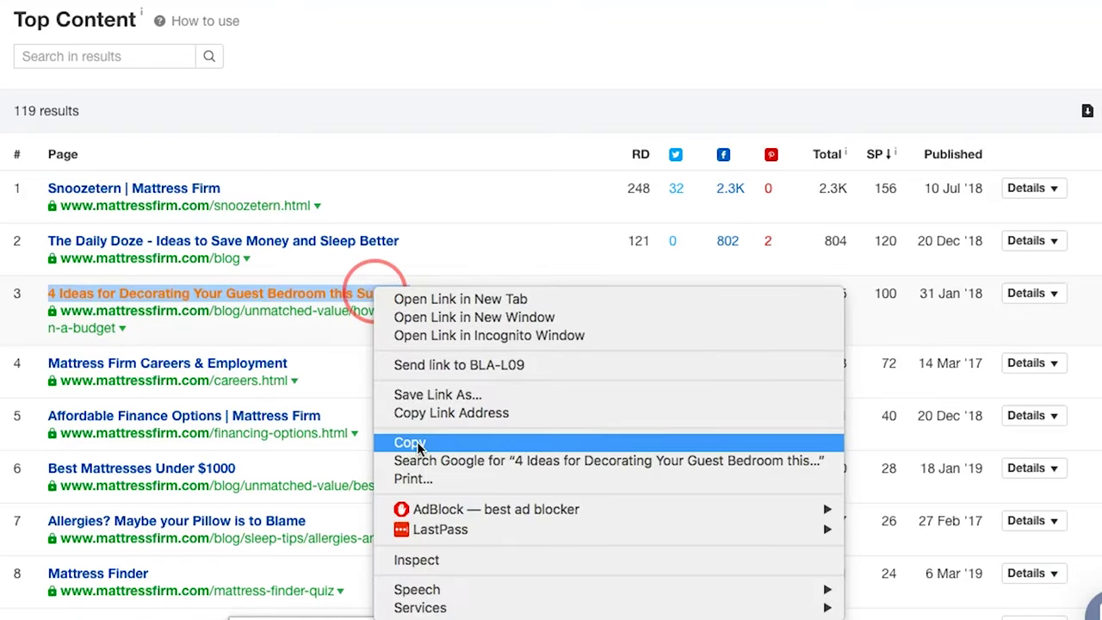
pyautogui.click(406, 442)
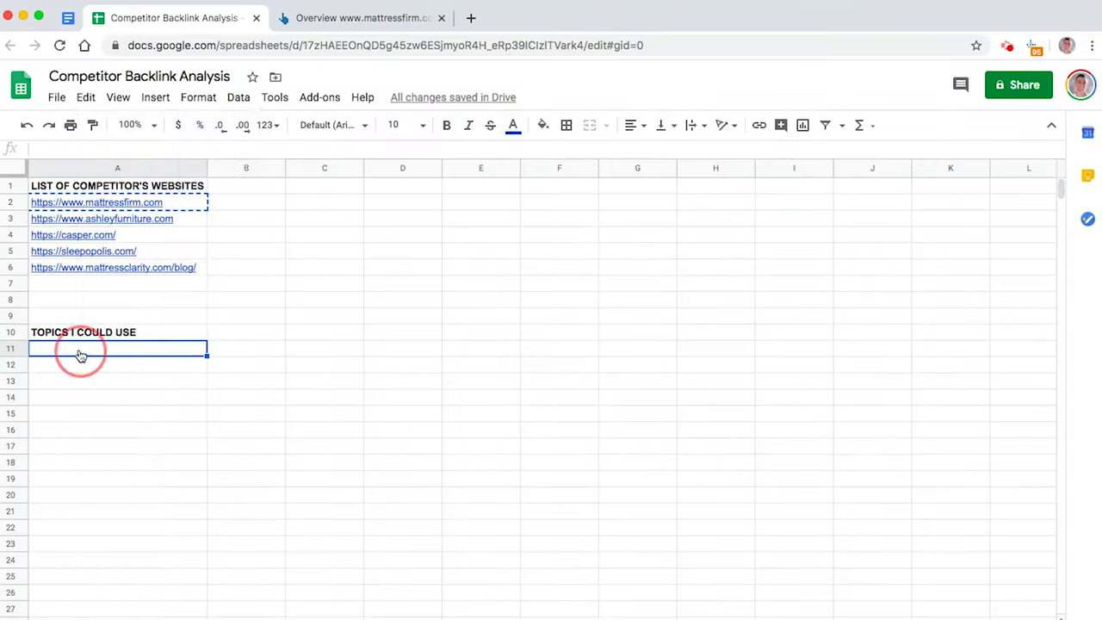
pyautogui.rightClick(78, 348)
pyautogui.click(164, 172)
# Step: Return to the Ahrefs Top content report and sort its pages by referring domains, highest first
pyautogui.click(362, 17)
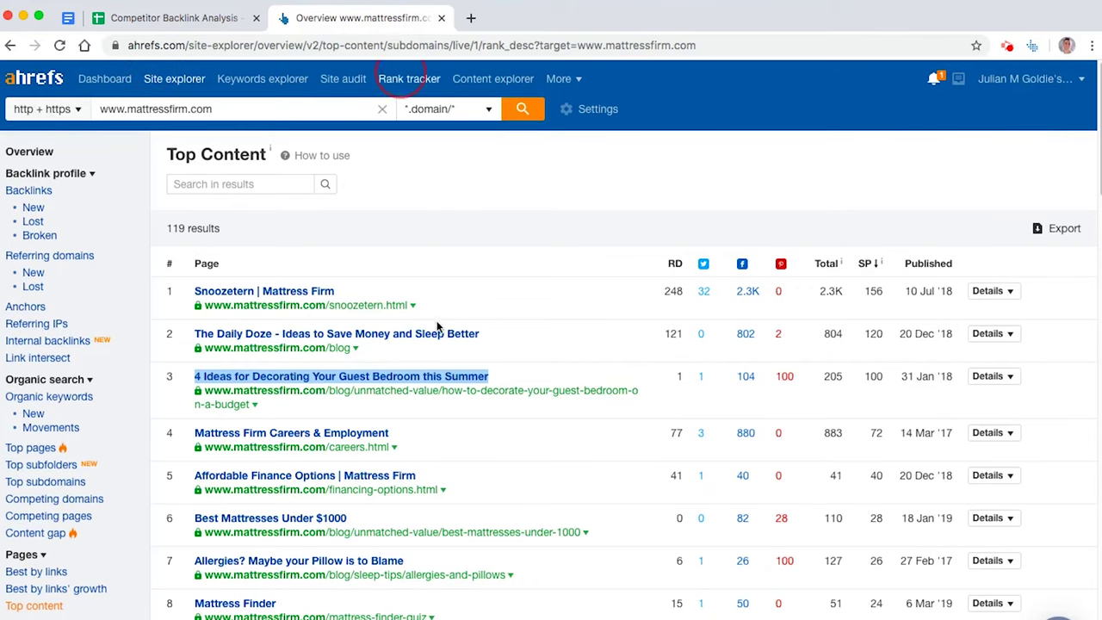
pyautogui.click(413, 377)
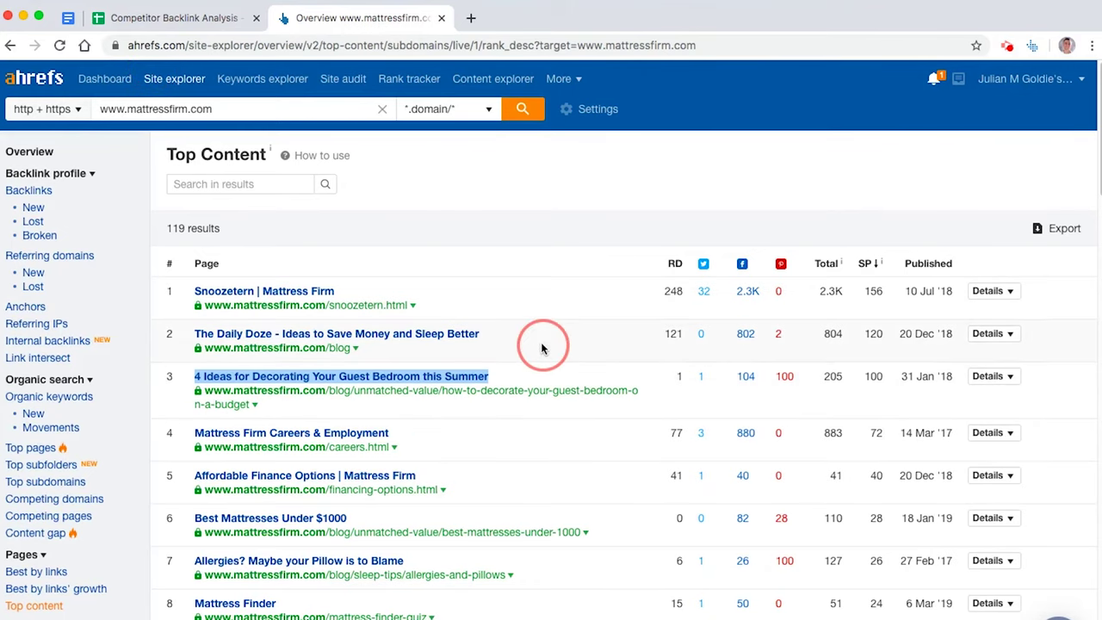
pyautogui.click(601, 180)
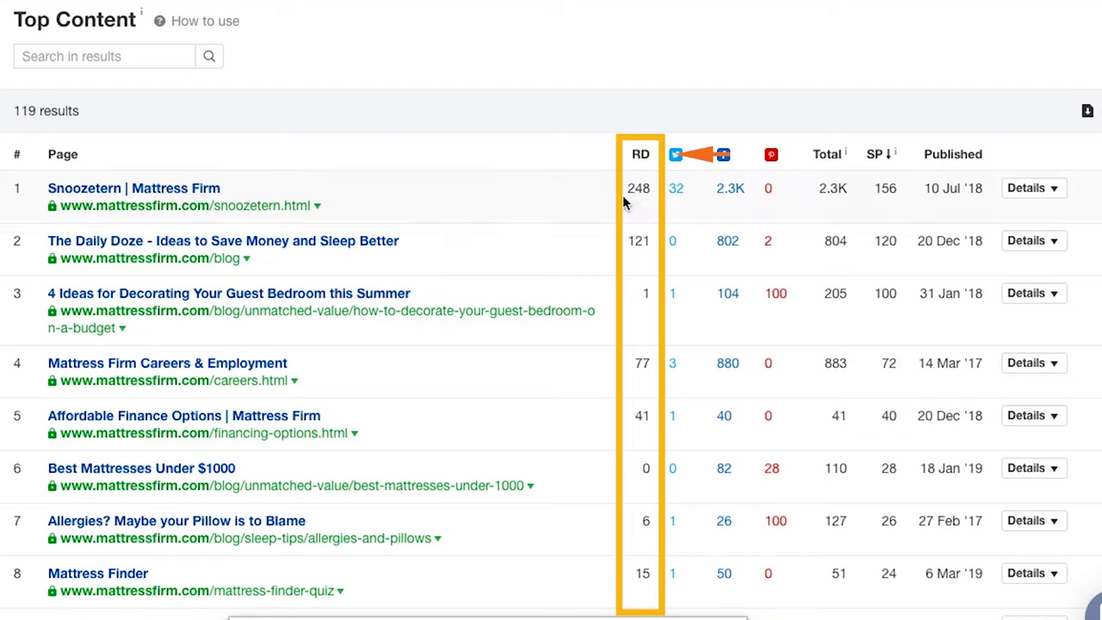
pyautogui.click(637, 154)
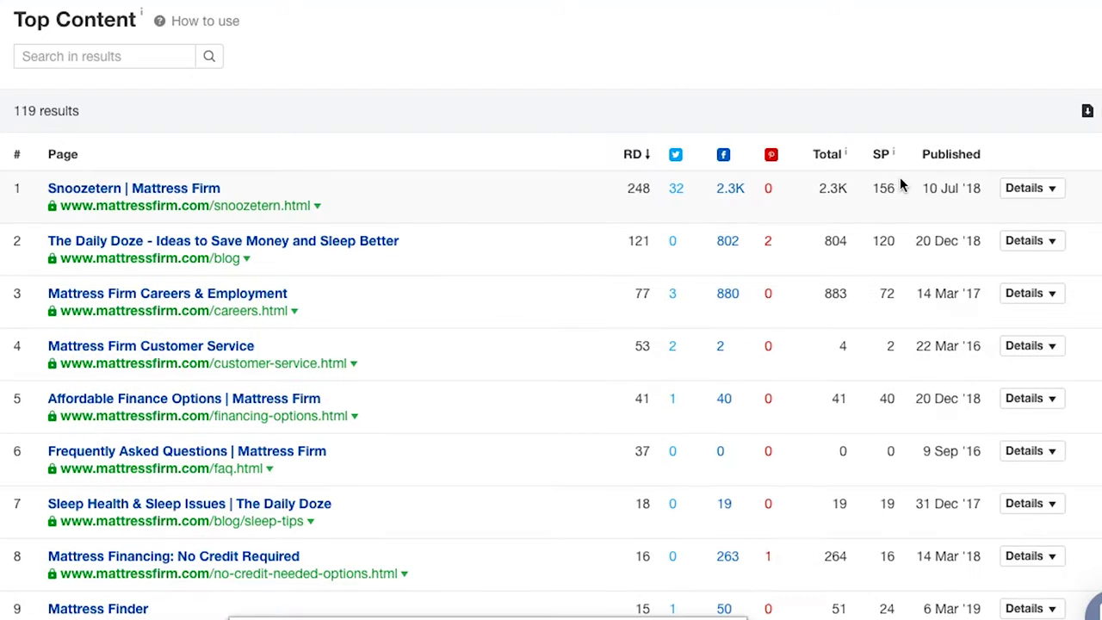
# Step: Review the pages sorted by referring domains and examine the content of the Snoozetern page, dismissing its location request
pyautogui.scroll(-2, 618, 268)
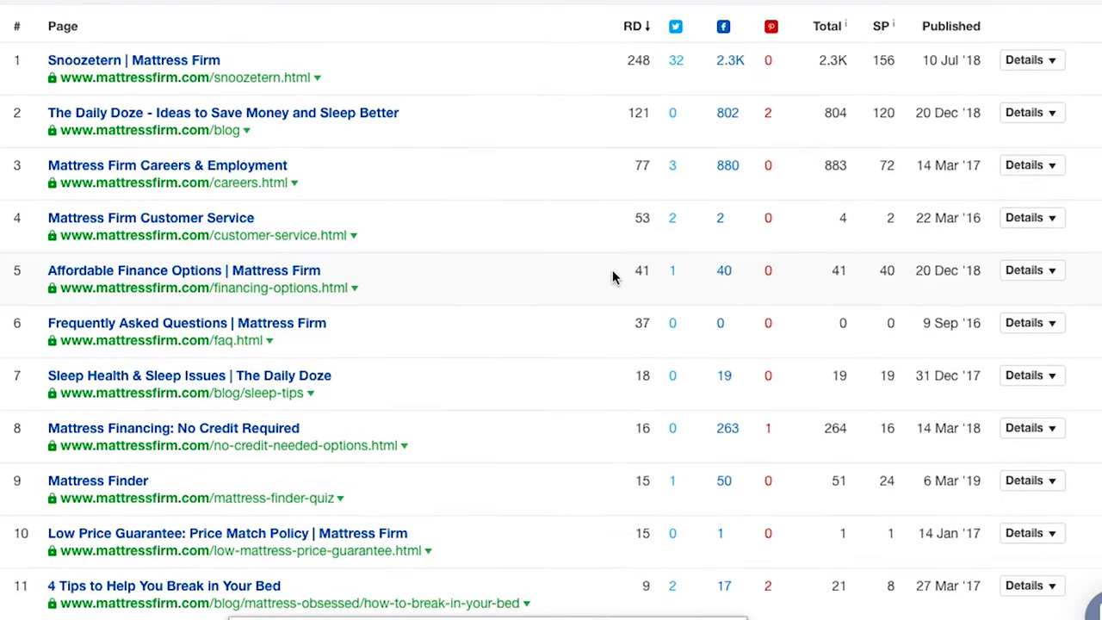
pyautogui.scroll(-20, 613, 277)
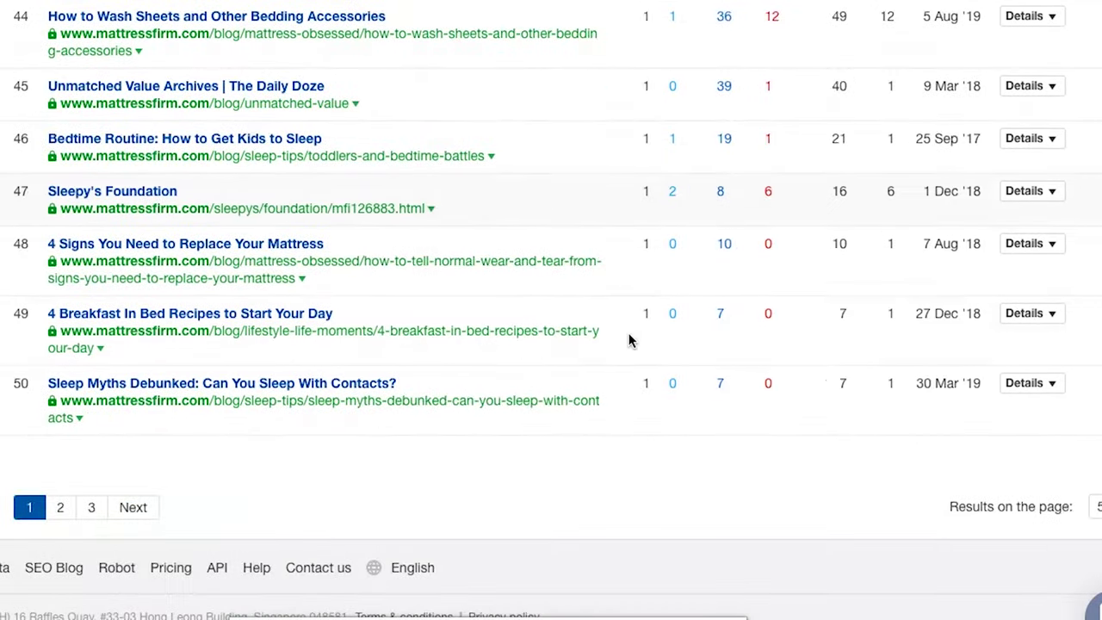
pyautogui.scroll(20, 629, 341)
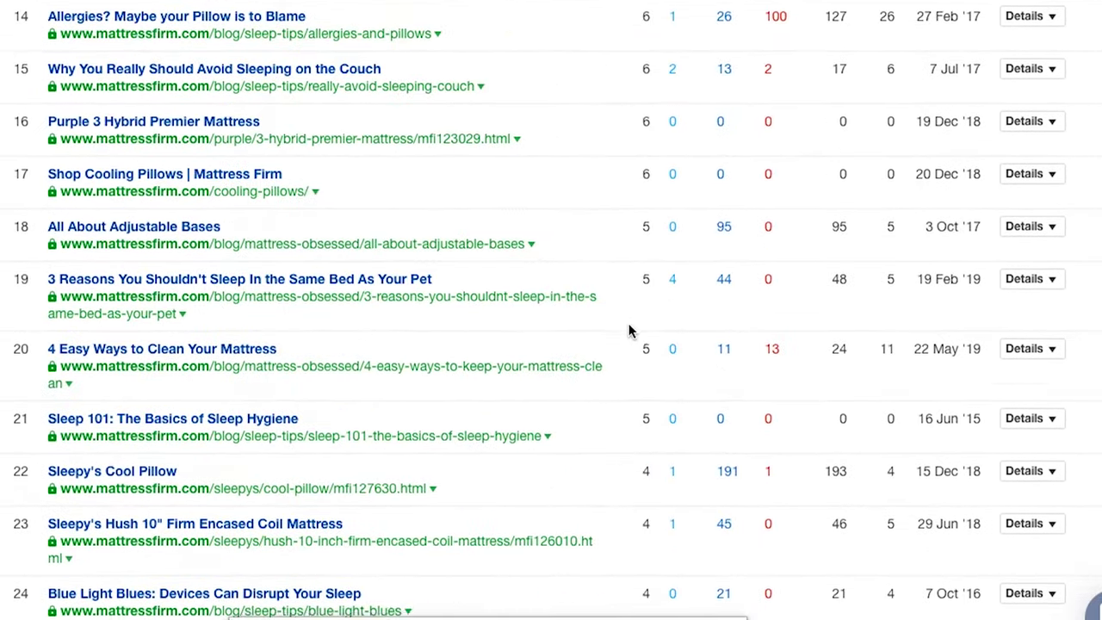
pyautogui.scroll(10, 628, 327)
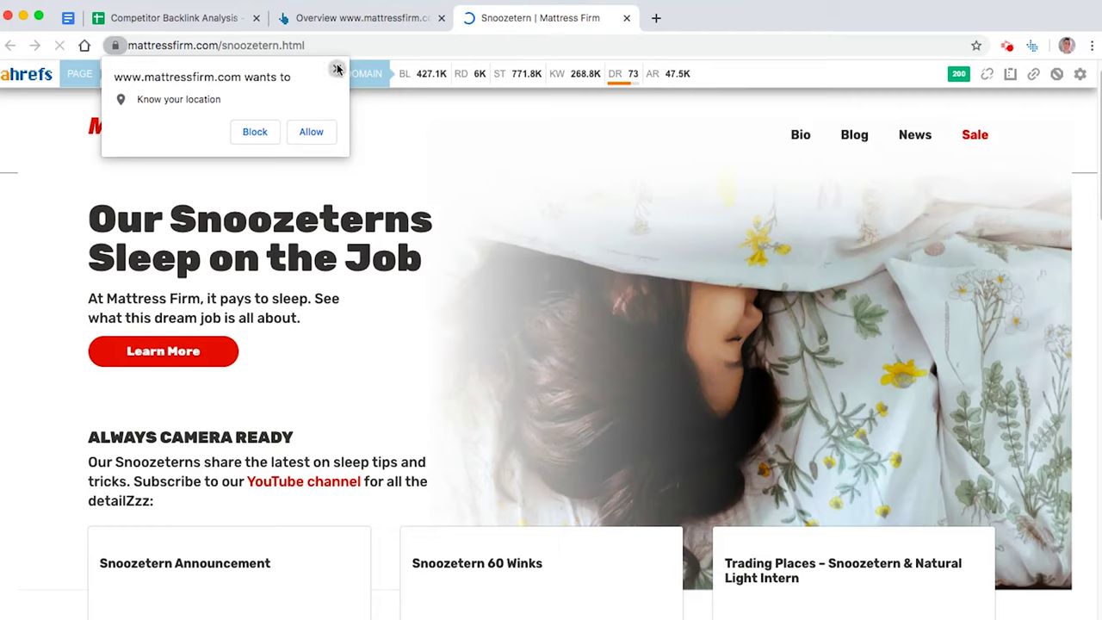
pyautogui.click(336, 68)
pyautogui.scroll(-8, 411, 320)
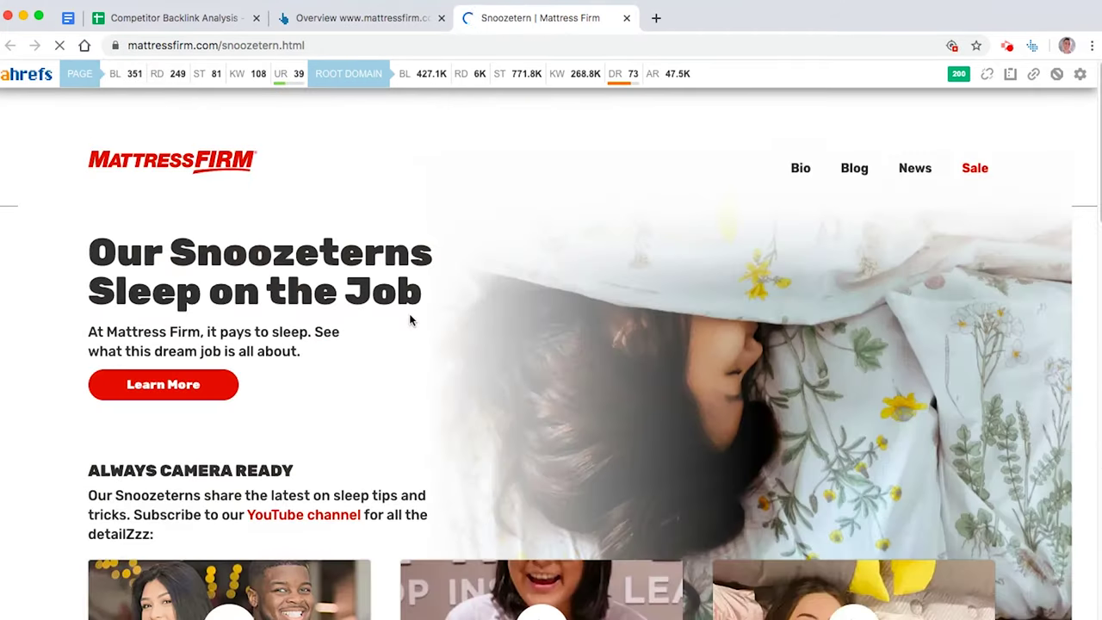
pyautogui.scroll(-14, 409, 320)
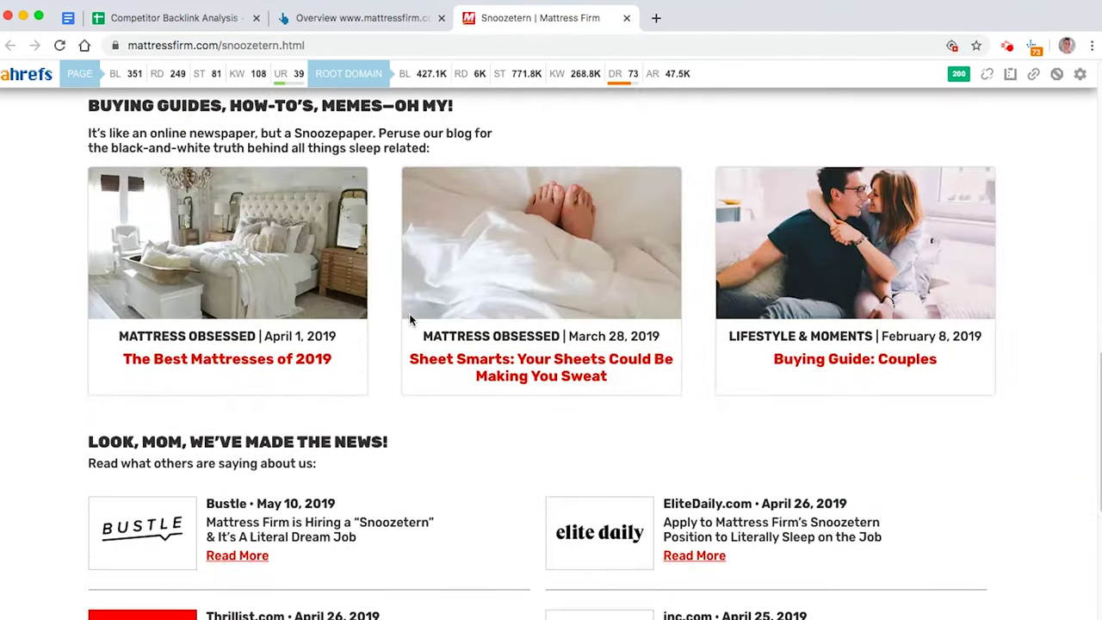
pyautogui.scroll(4, 413, 258)
pyautogui.middleClick(585, 10)
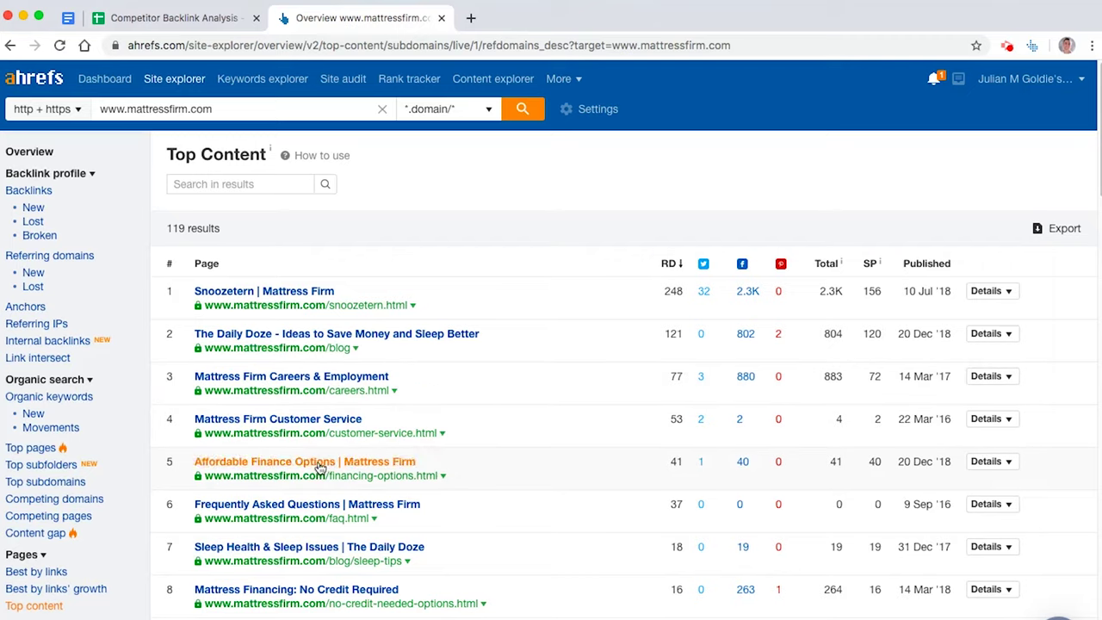
# Step: Copy the page title "4 Tips to Help You Break in Your Bed" over the topic in cell A11 of the Google Sheet
pyautogui.scroll(-3, 297, 487)
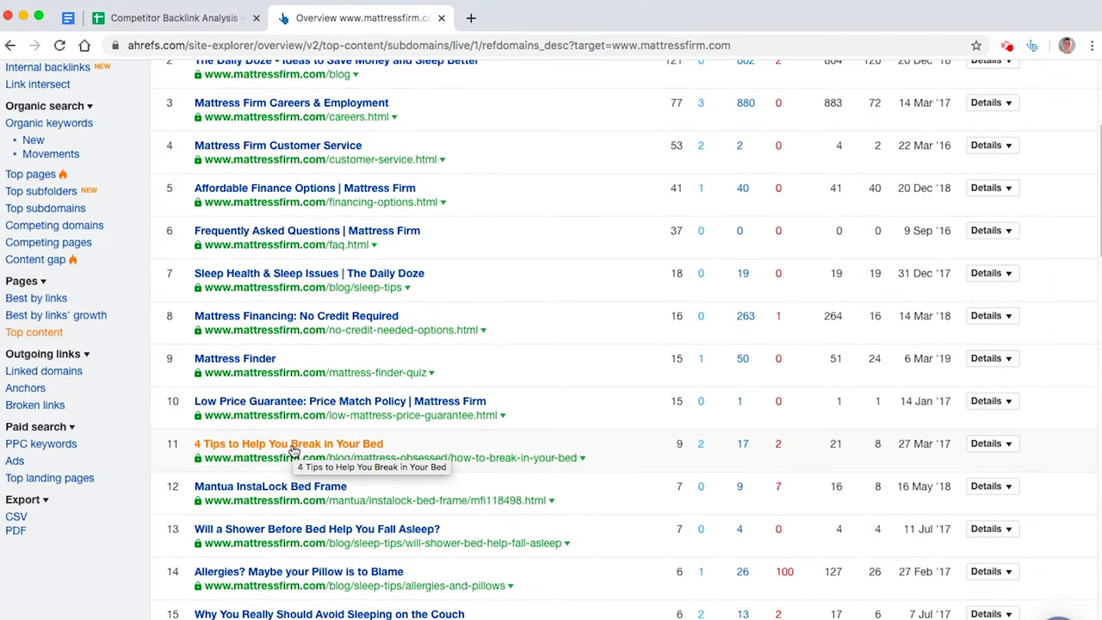
pyautogui.rightClick(293, 450)
pyautogui.click(278, 446)
pyautogui.rightClick(278, 447)
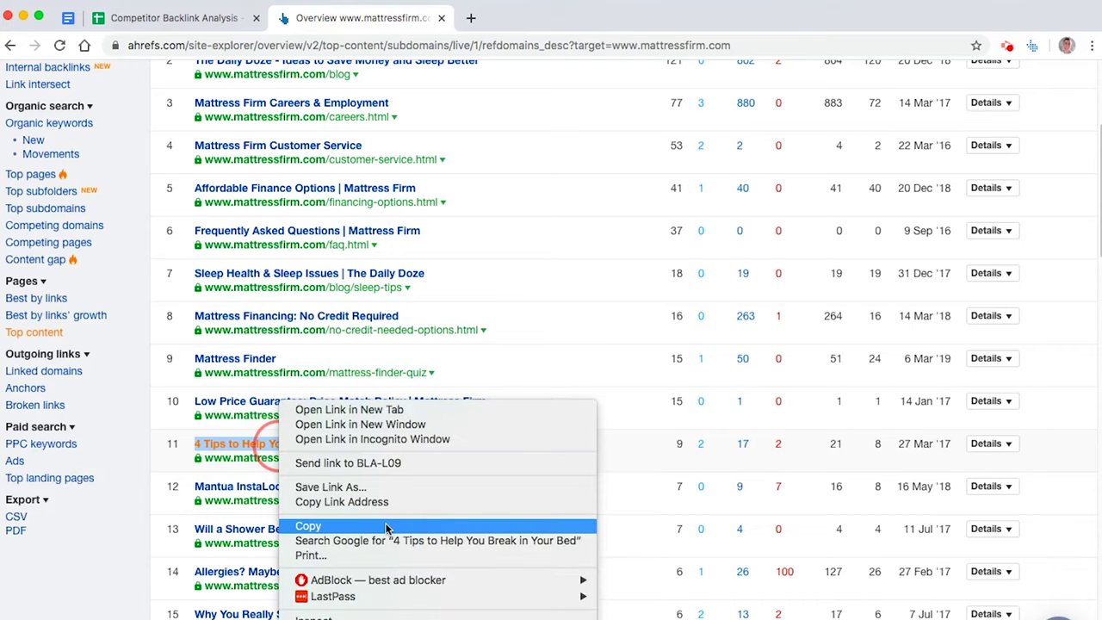
pyautogui.click(386, 525)
pyautogui.click(173, 17)
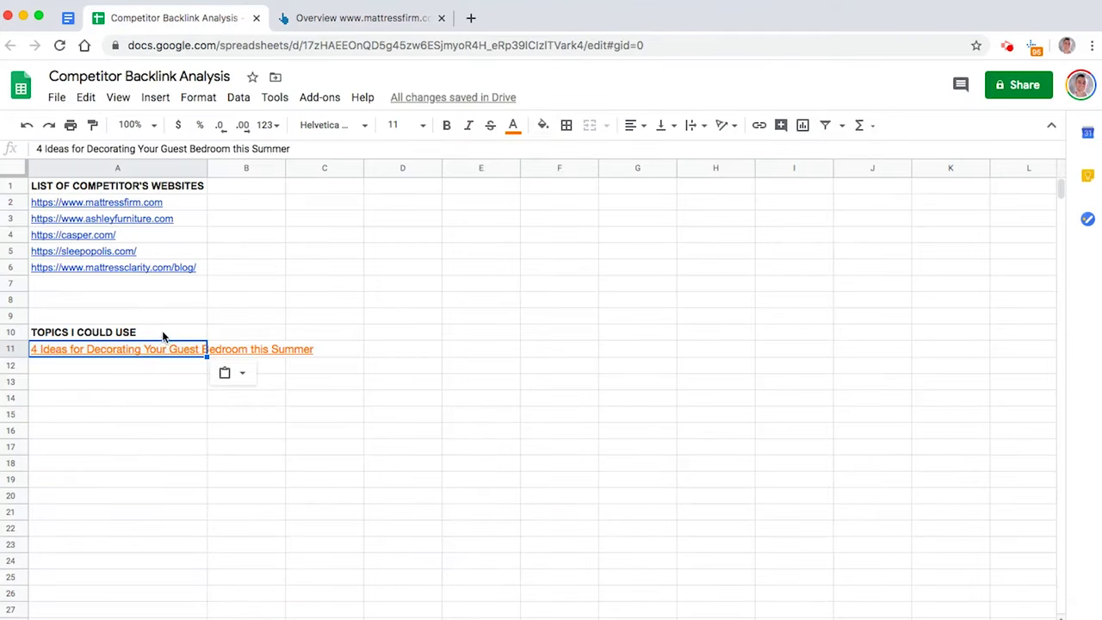
pyautogui.rightClick(145, 347)
pyautogui.click(221, 169)
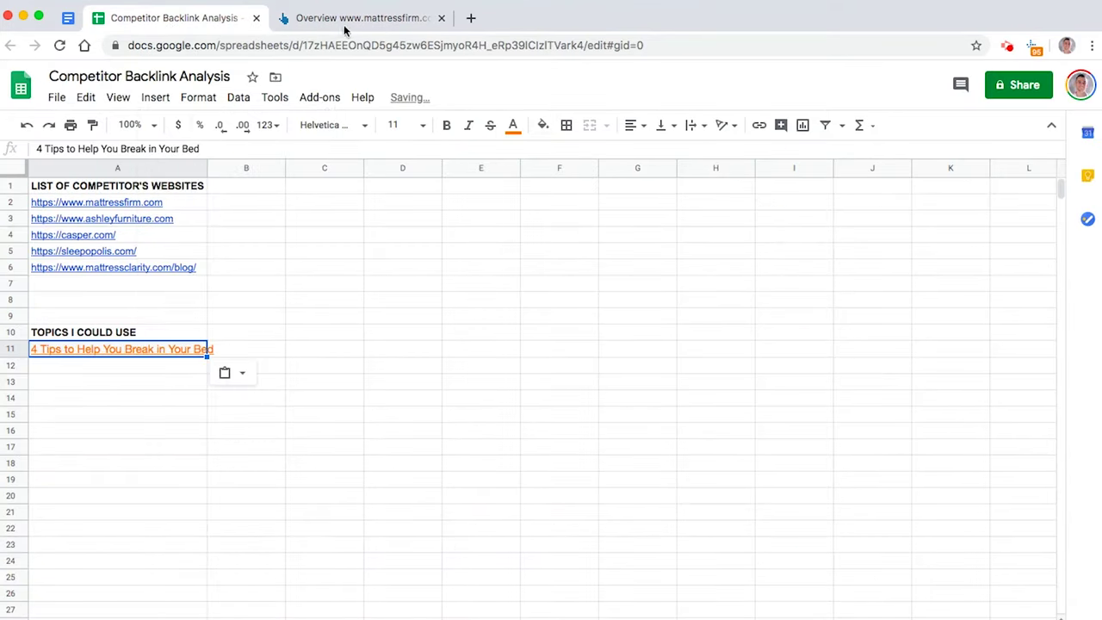
# Step: Copy the Ahrefs title "Will a Shower Before Bed Help You Fall Asleep?" into cell A12 of the Google Sheet
pyautogui.click(344, 24)
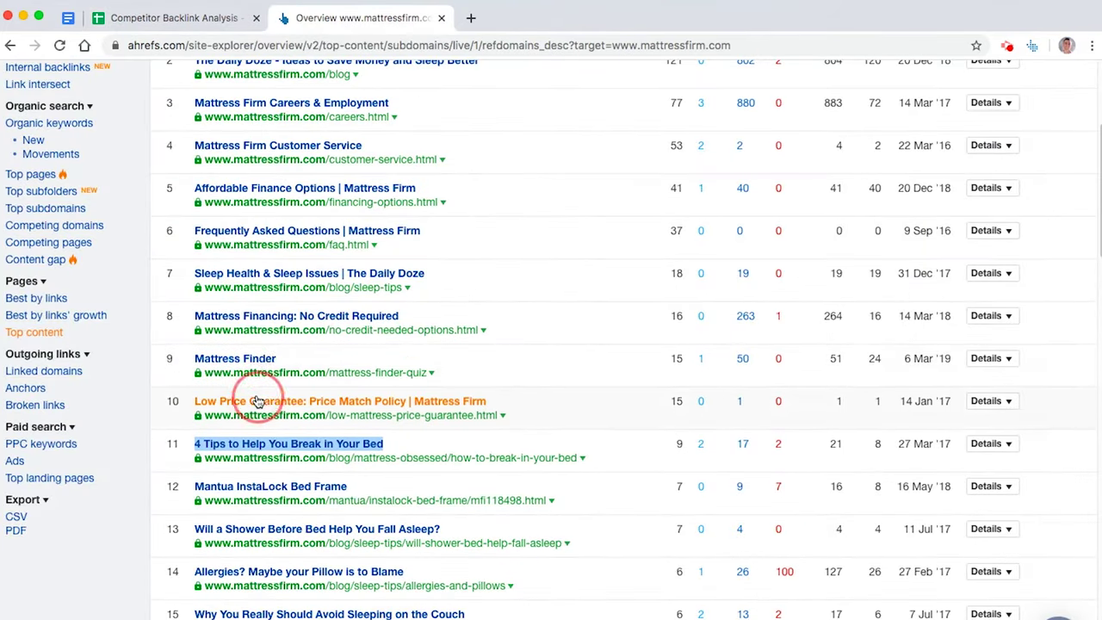
pyautogui.scroll(-2, 258, 402)
pyautogui.rightClick(334, 442)
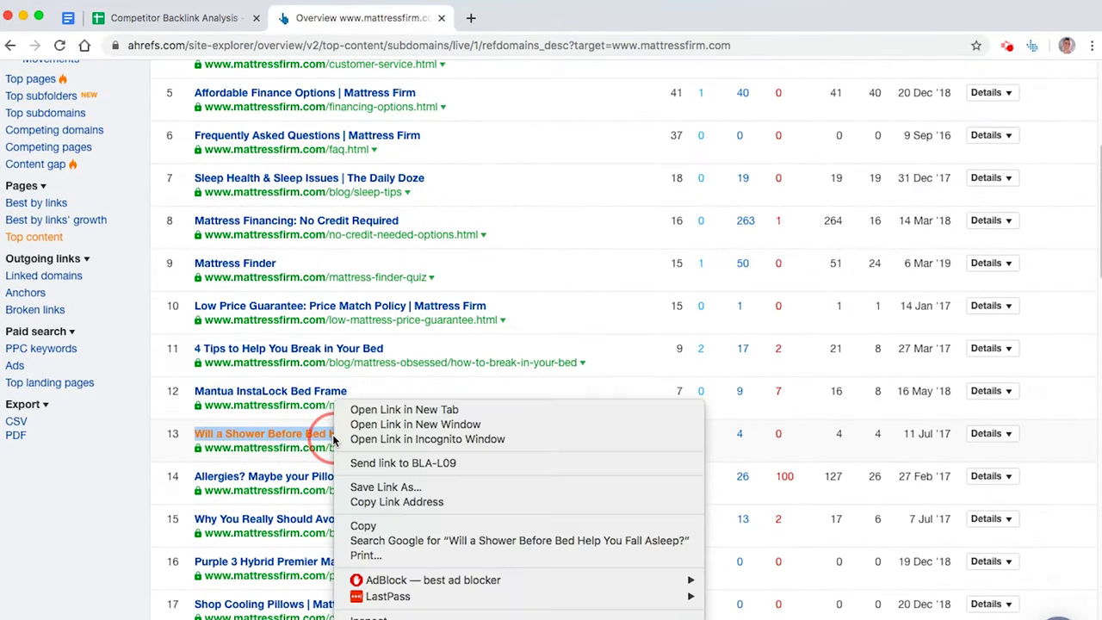
pyautogui.click(362, 527)
pyautogui.click(172, 17)
pyautogui.rightClick(148, 364)
pyautogui.click(251, 175)
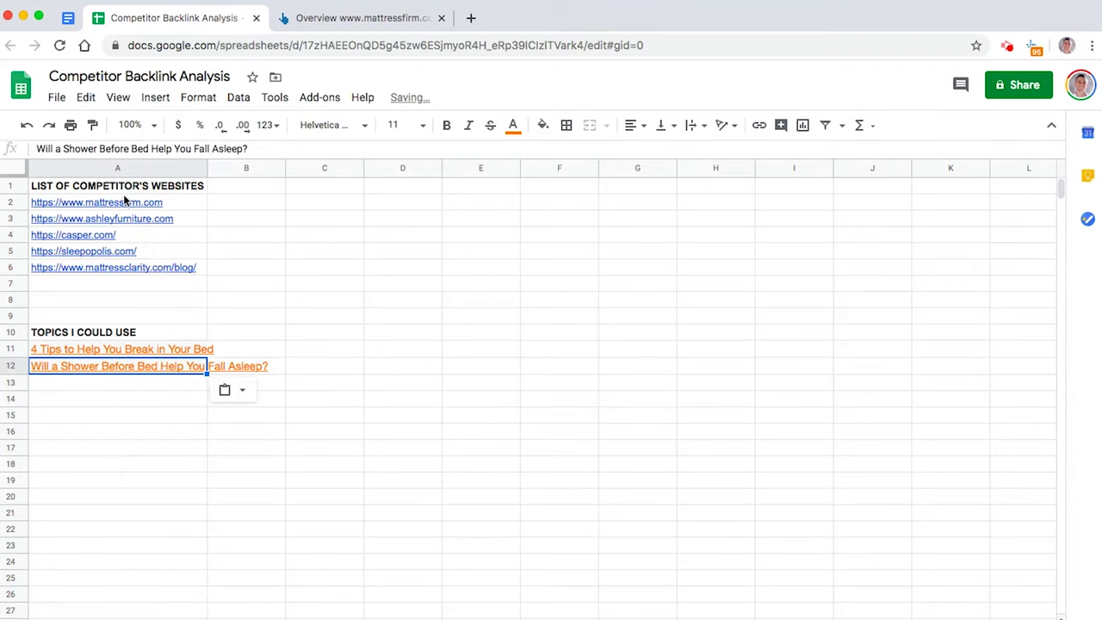
pyautogui.click(134, 221)
pyautogui.rightClick(133, 220)
pyautogui.click(203, 152)
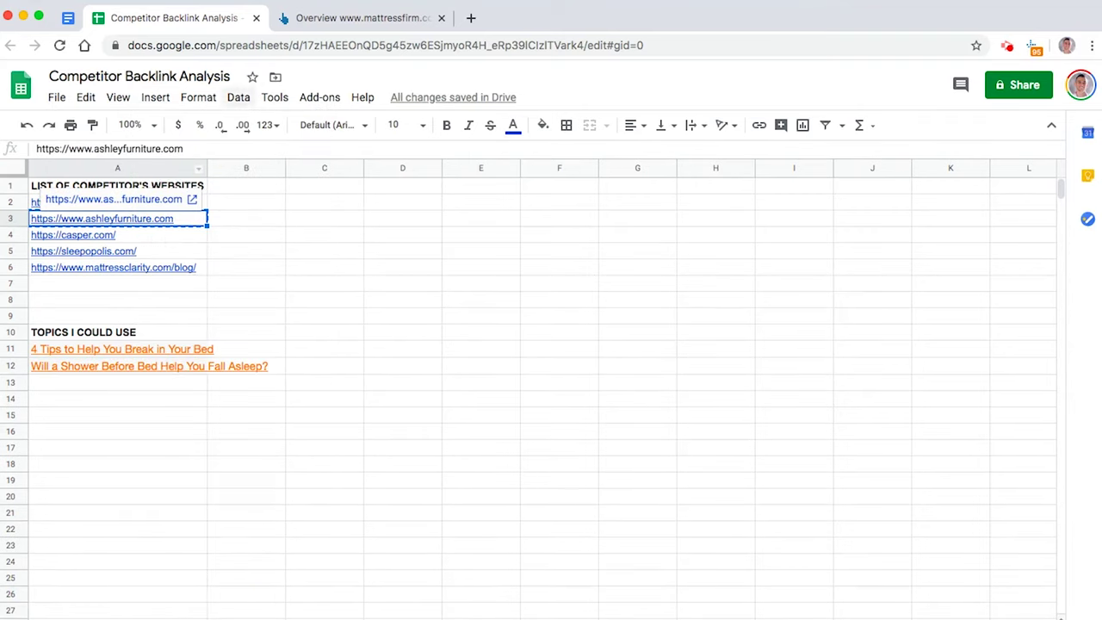
pyautogui.click(354, 18)
pyautogui.scroll(10, 282, 184)
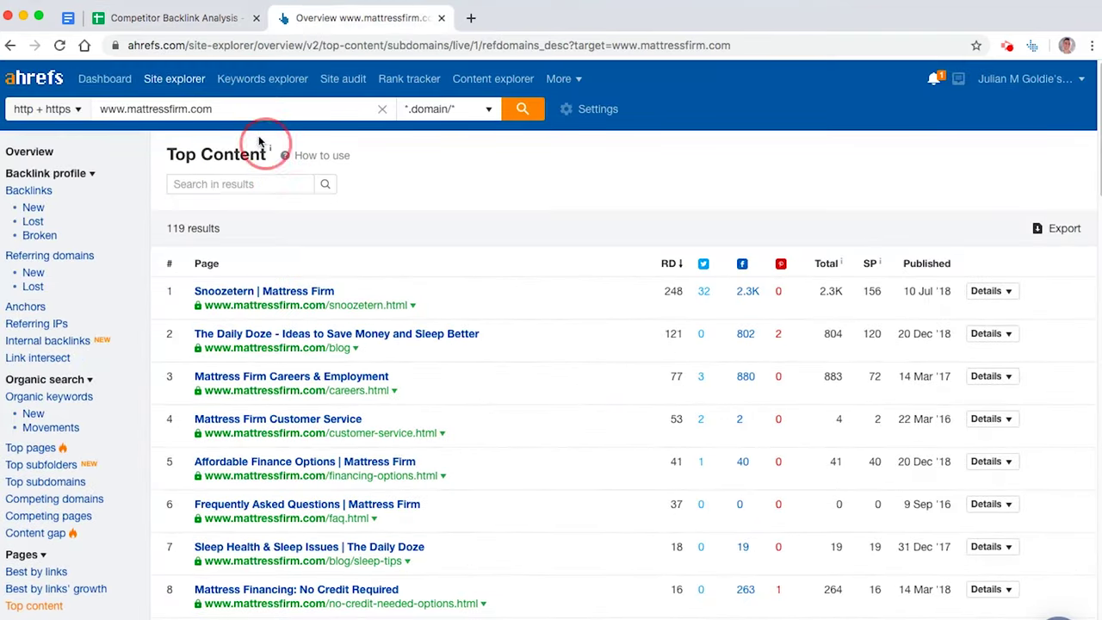
pyautogui.tripleClick(260, 110)
pyautogui.rightClick(261, 110)
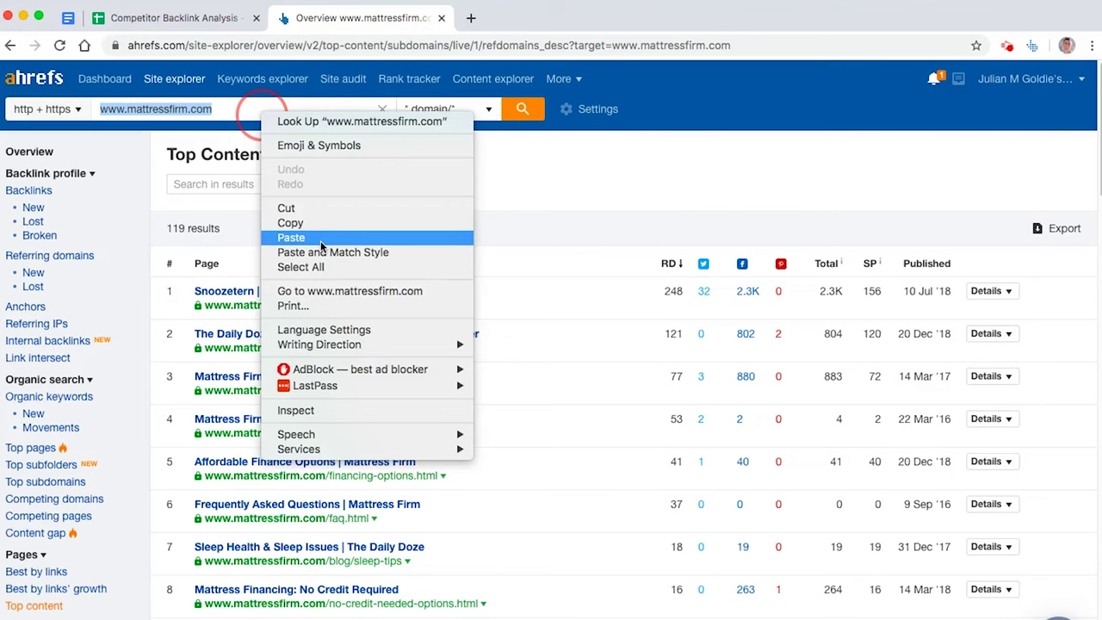
pyautogui.click(291, 238)
pyautogui.click(522, 109)
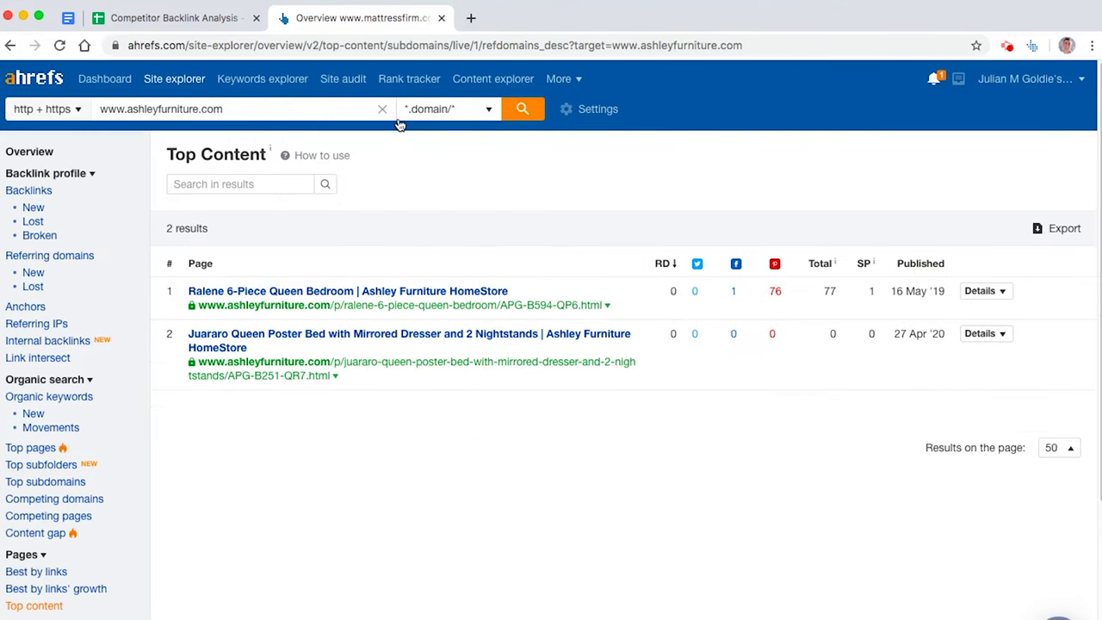
pyautogui.click(152, 18)
pyautogui.click(396, 28)
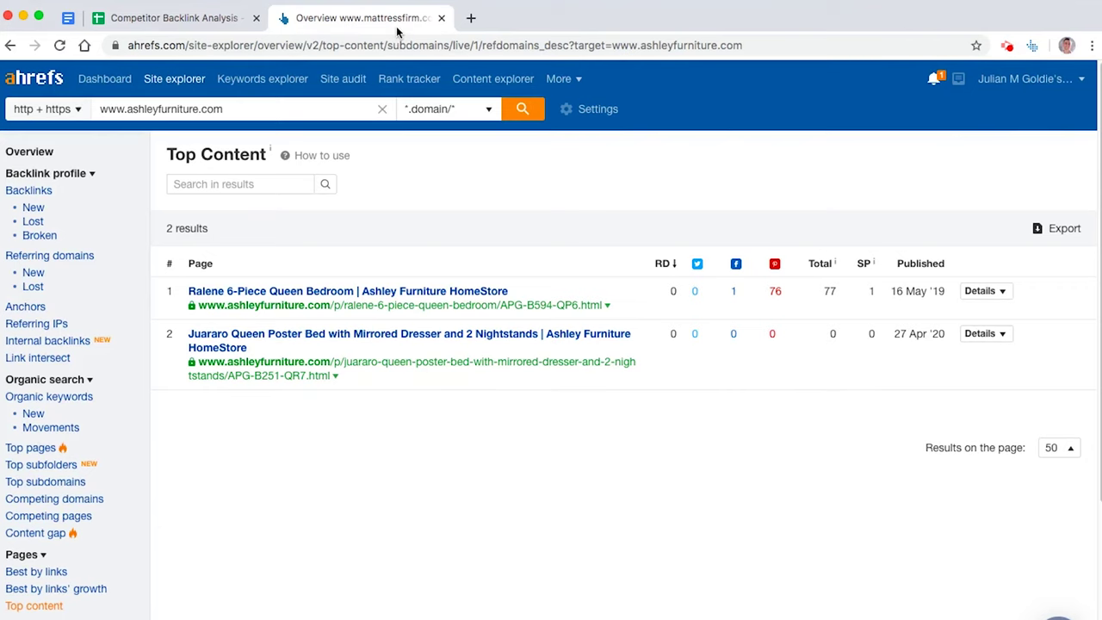
pyautogui.tripleClick(282, 109)
pyautogui.rightClick(282, 108)
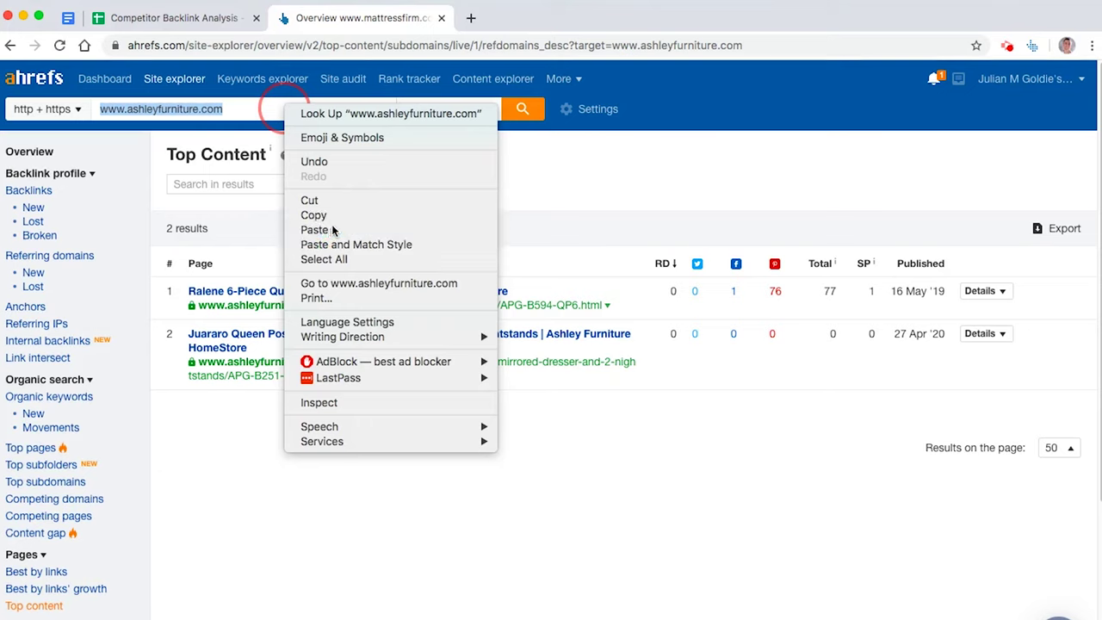
pyautogui.click(366, 229)
pyautogui.click(522, 110)
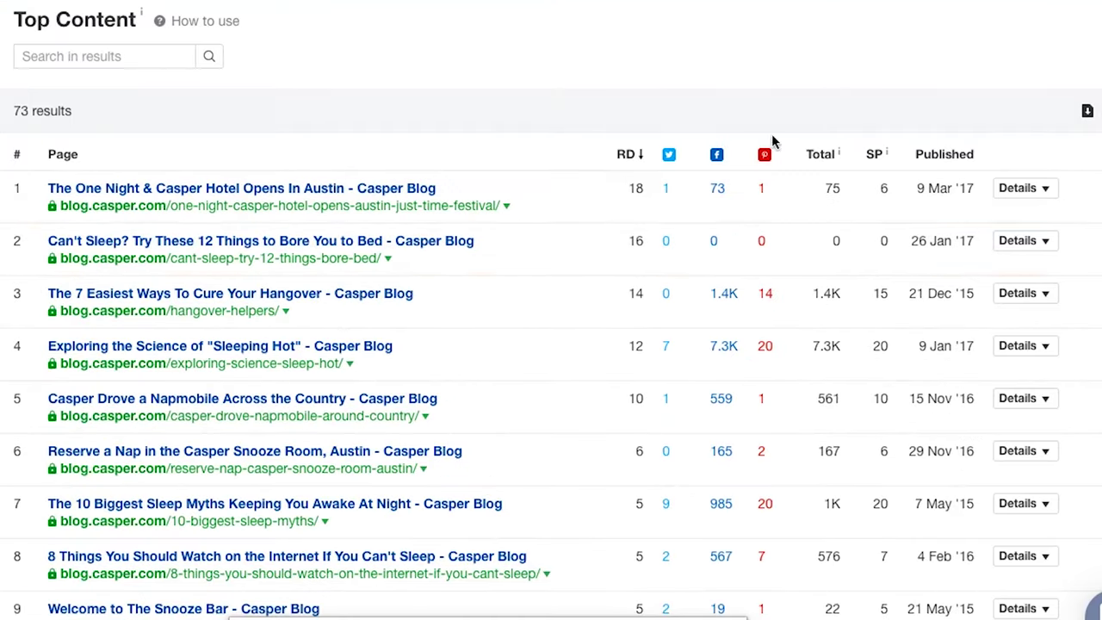
# Step: Copy the title "Can't Sleep? Try These 12 Things to Bore You to Bed - Casper Blog" into cell A13 of the Google Sheet
pyautogui.doubleClick(636, 249)
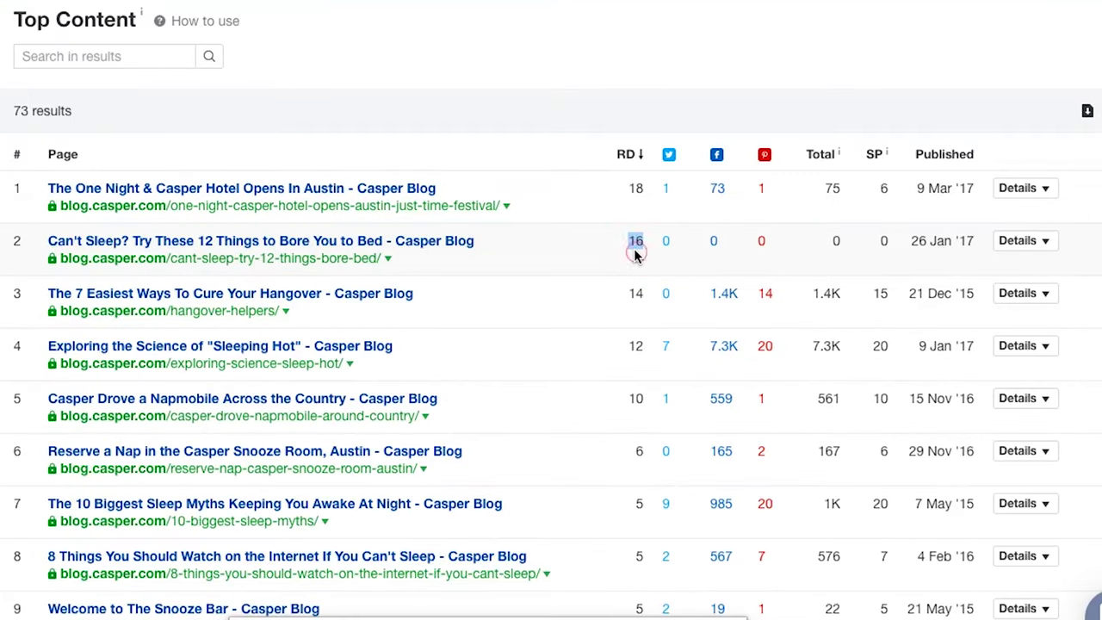
pyautogui.rightClick(129, 246)
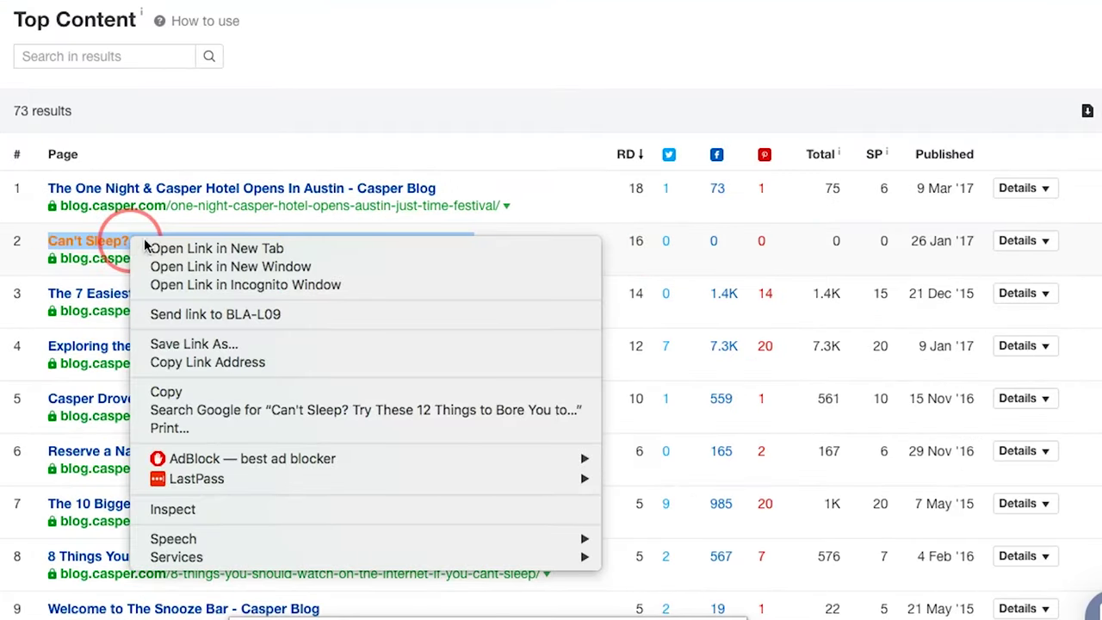
pyautogui.click(228, 397)
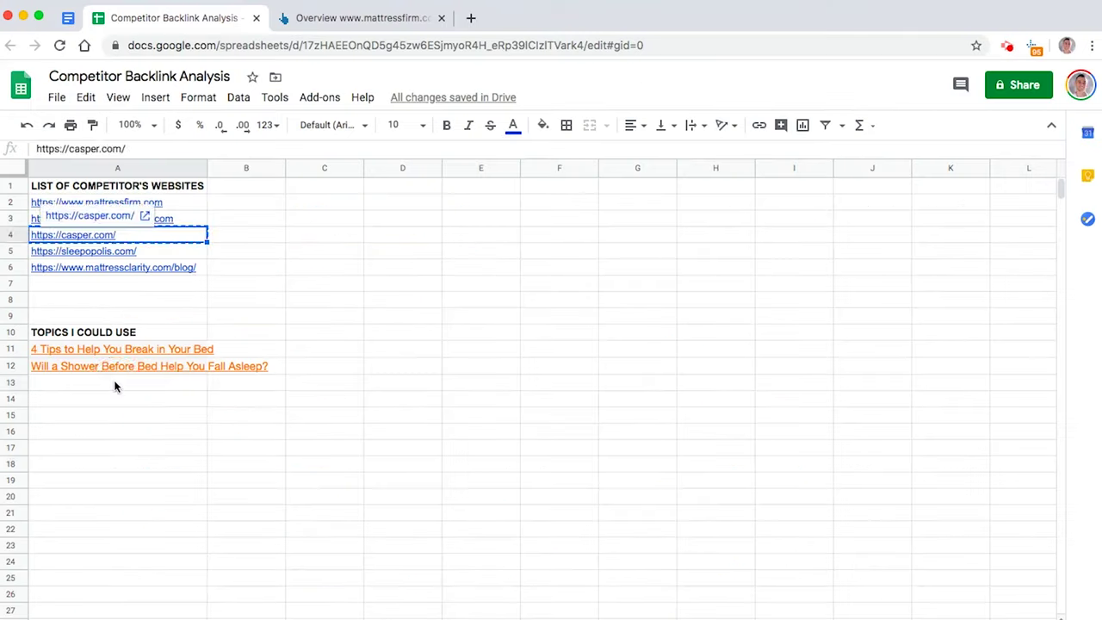
pyautogui.rightClick(115, 386)
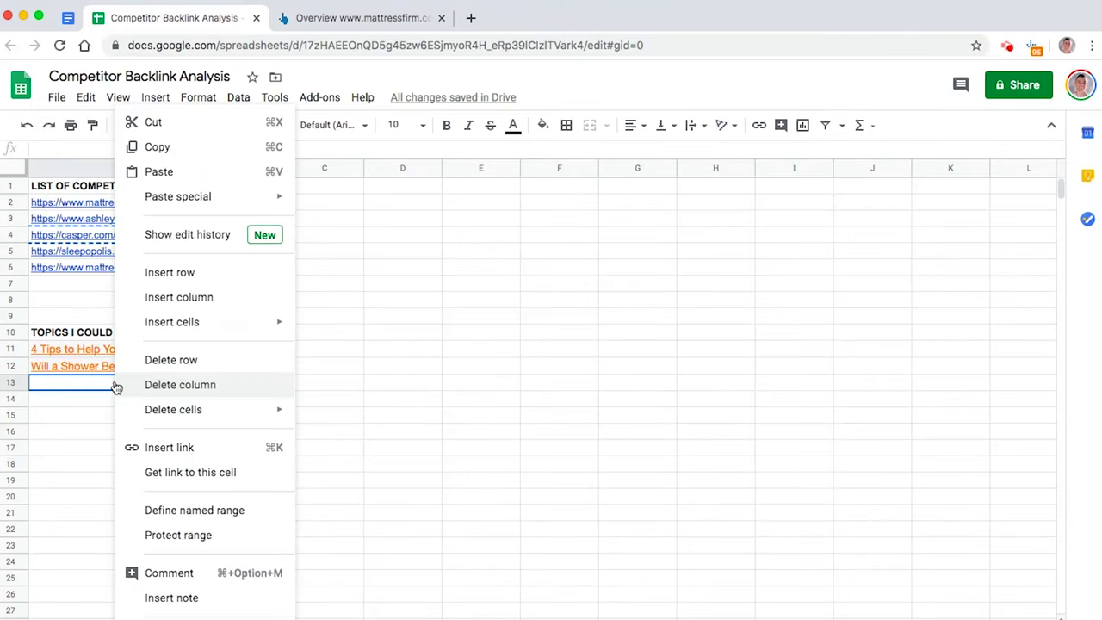
pyautogui.click(222, 167)
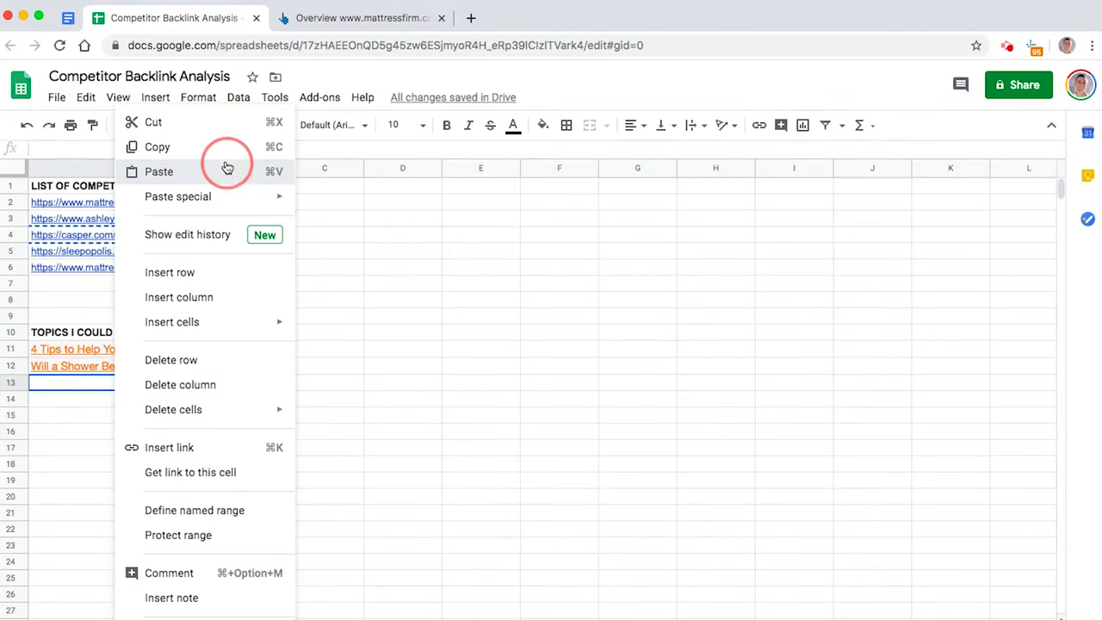
pyautogui.click(288, 19)
pyautogui.click(182, 19)
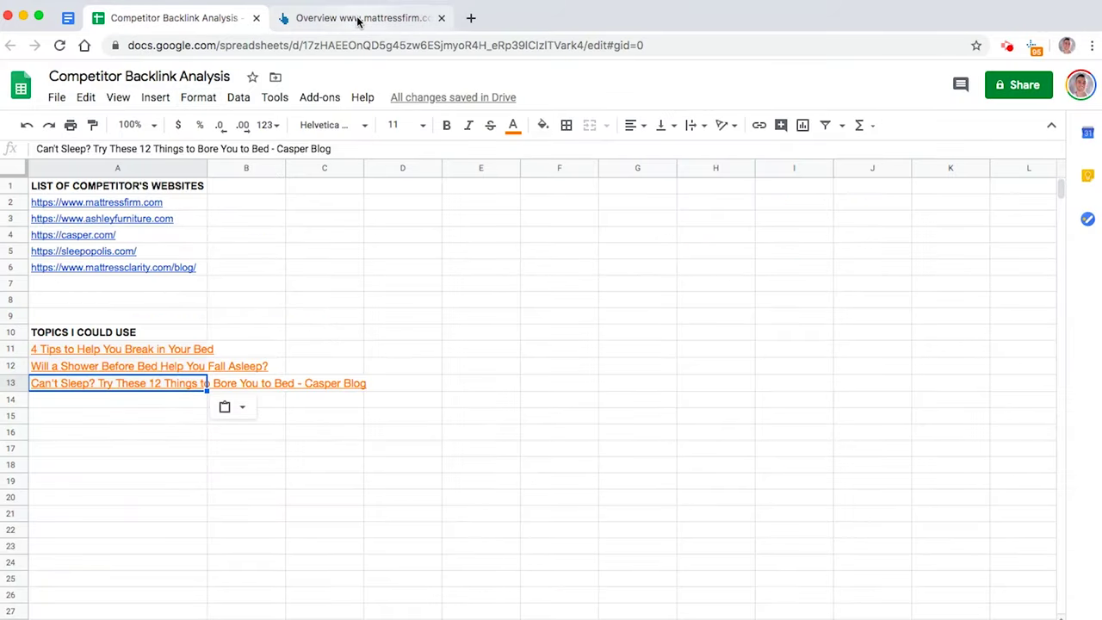
pyautogui.click(325, 18)
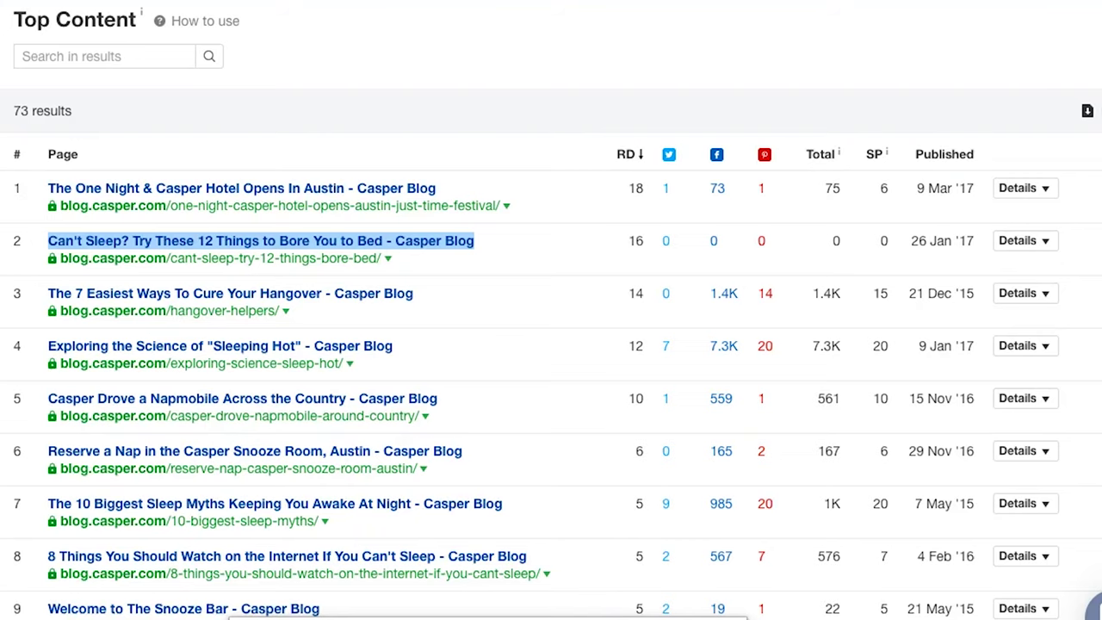
pyautogui.hotkey('ctrl', 'v')
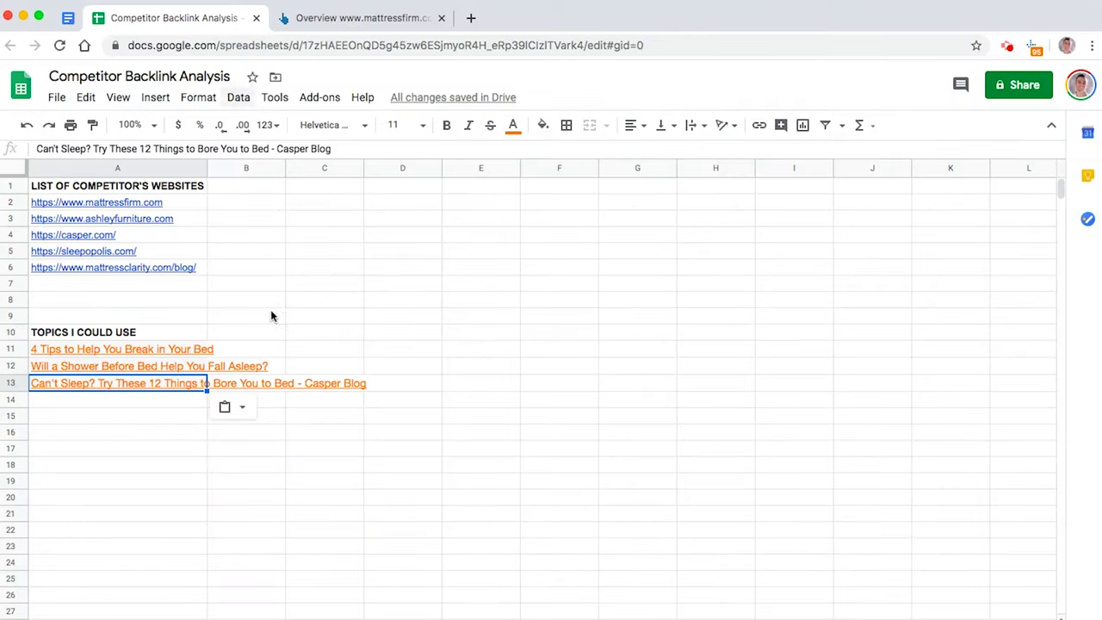
pyautogui.click(297, 19)
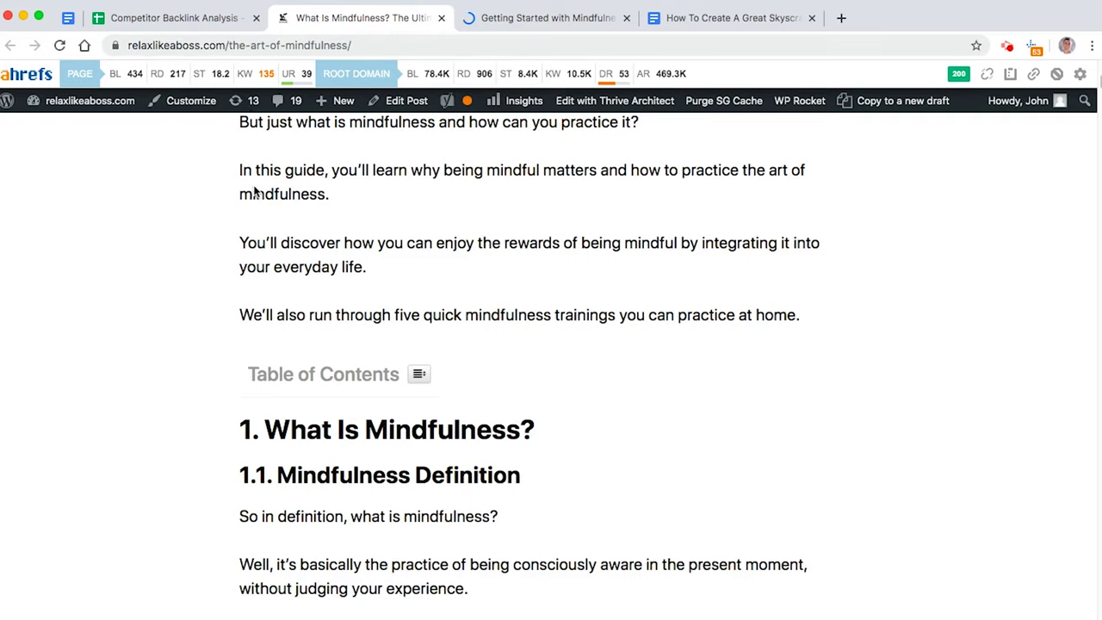
# Step: Examine the structure and depth of the "What Is Mindfulness?" guide on relaxlikeaboss.com as an example of better content
pyautogui.scroll(10, 253, 191)
pyautogui.scroll(-8, 239, 239)
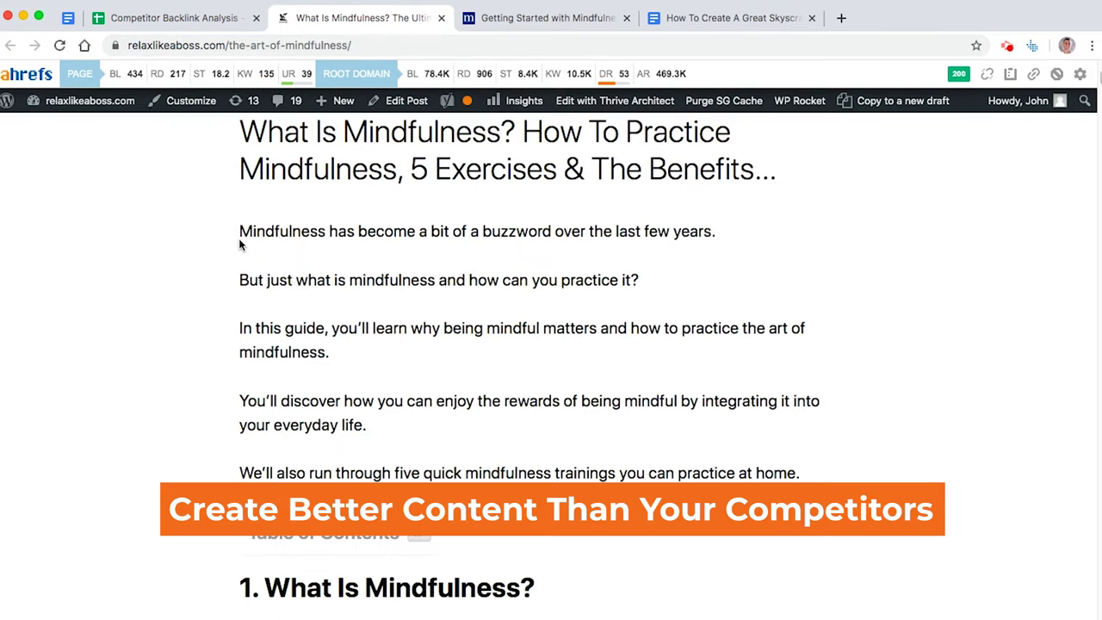
pyautogui.click(215, 18)
pyautogui.click(293, 21)
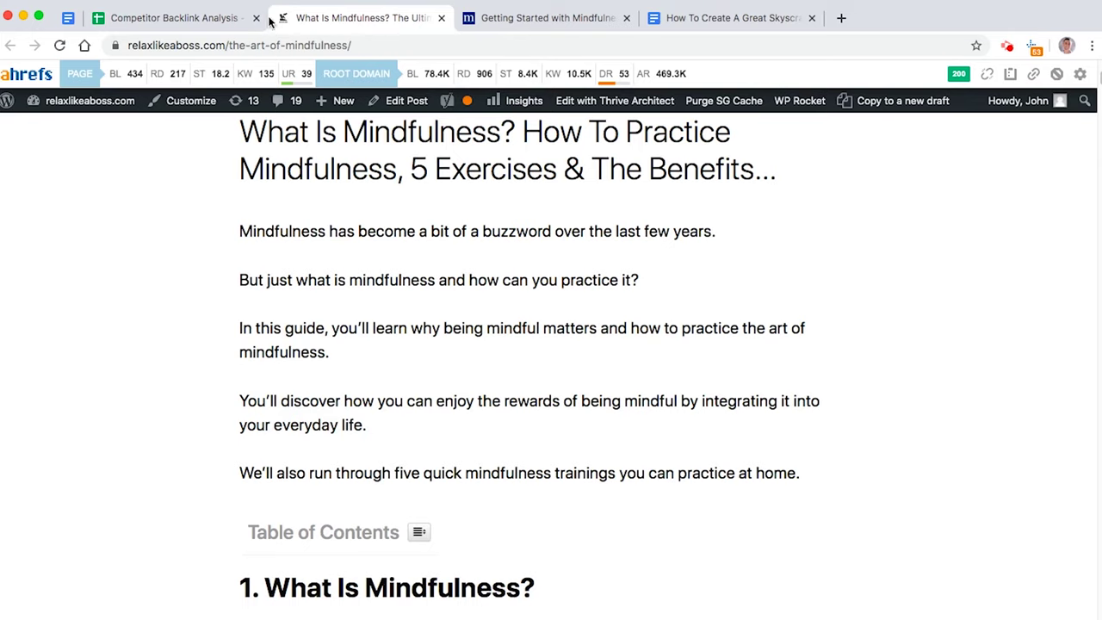
pyautogui.click(196, 17)
pyautogui.click(318, 25)
pyautogui.scroll(-8, 264, 219)
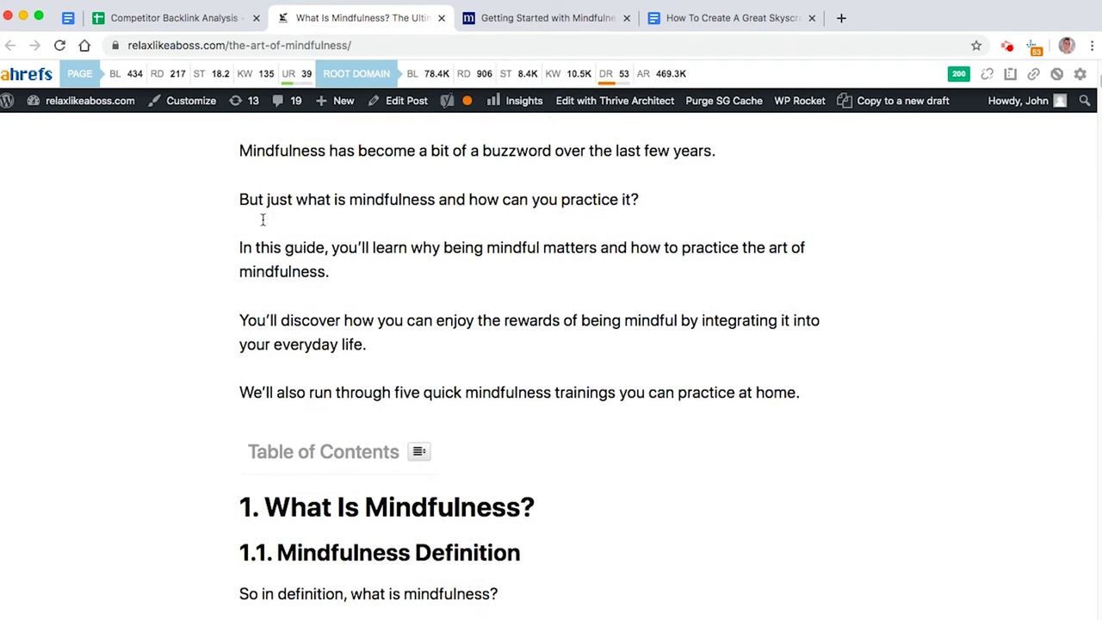
pyautogui.scroll(-15, 263, 219)
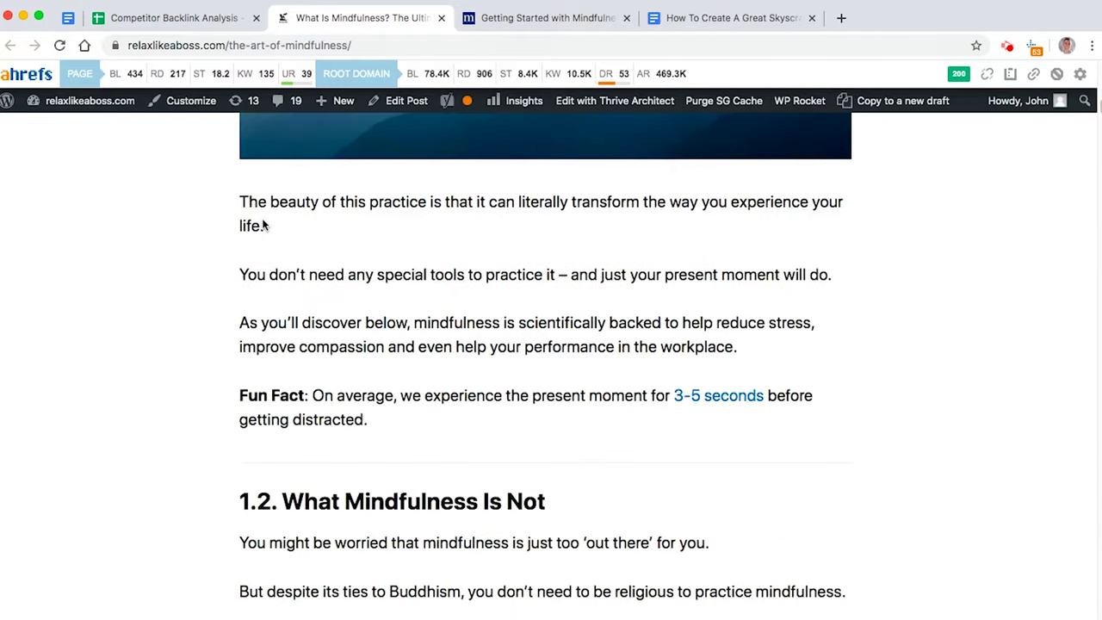
pyautogui.scroll(20, 263, 219)
pyautogui.scroll(5, 262, 218)
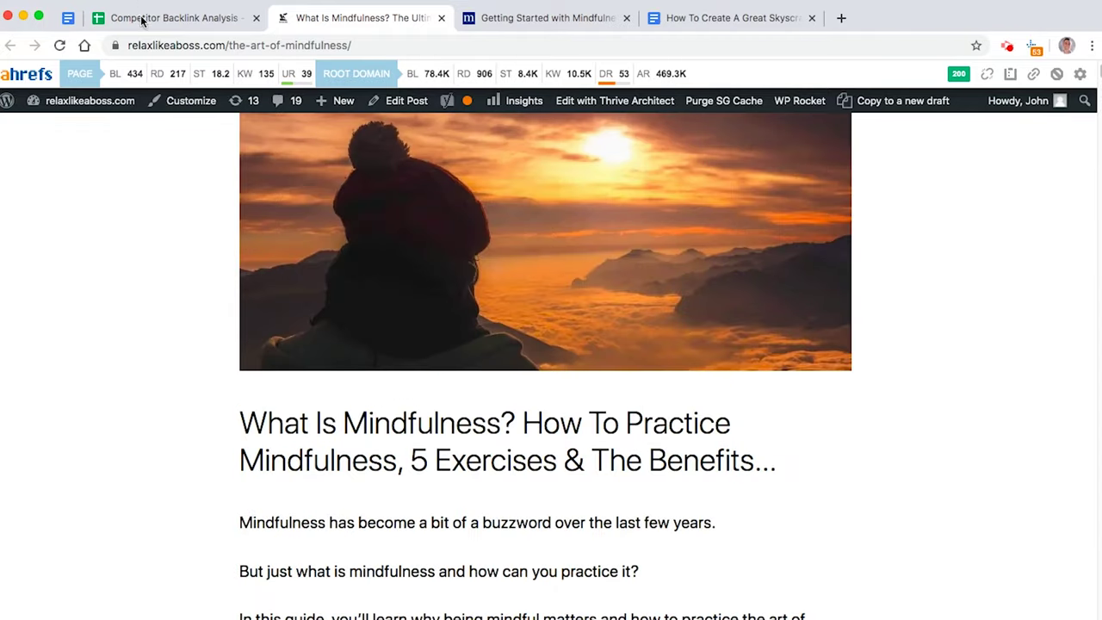
# Step: Move the mindful.org article ahead of the relaxlikeaboss.com guide in the browser's tab order, and view the guide's introduction
pyautogui.click(143, 18)
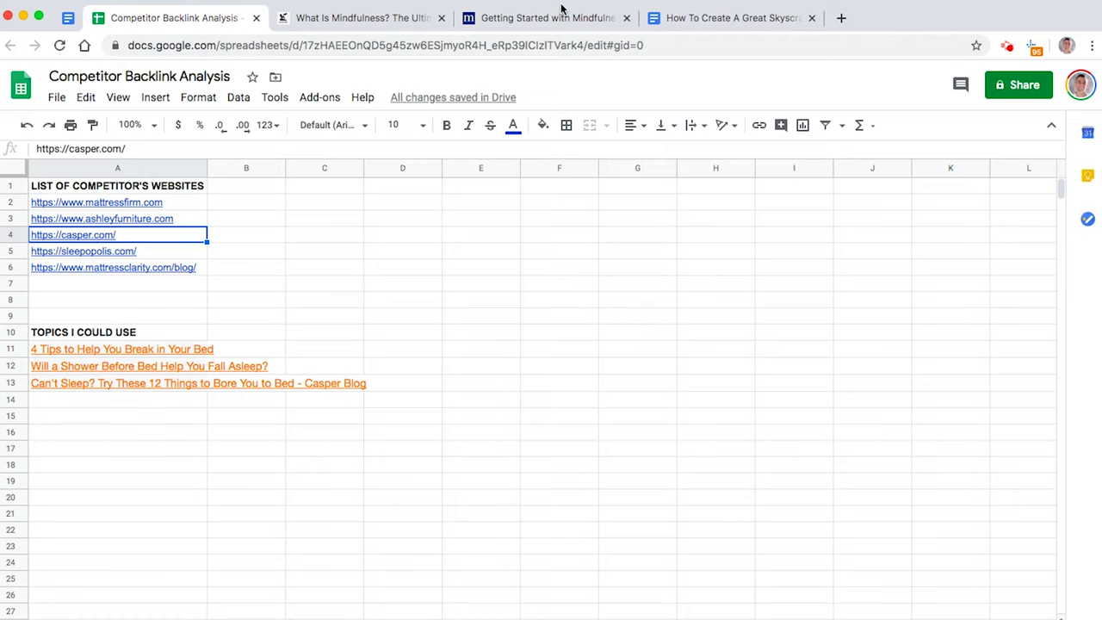
pyautogui.moveTo(527, 29); pyautogui.dragTo(401, 19)
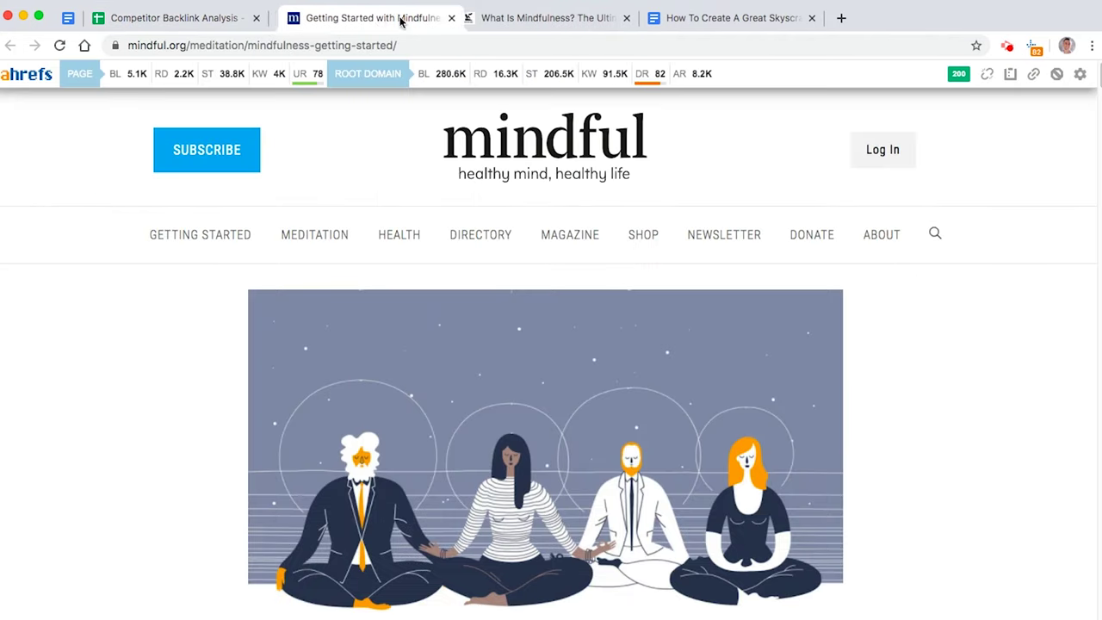
pyautogui.click(509, 21)
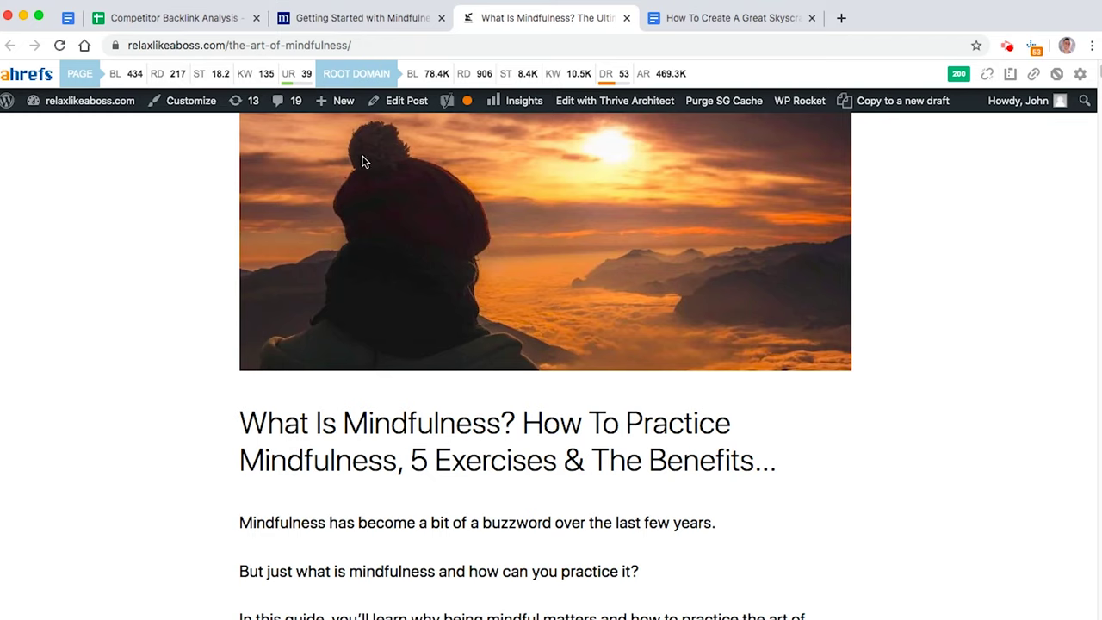
pyautogui.scroll(-3, 364, 185)
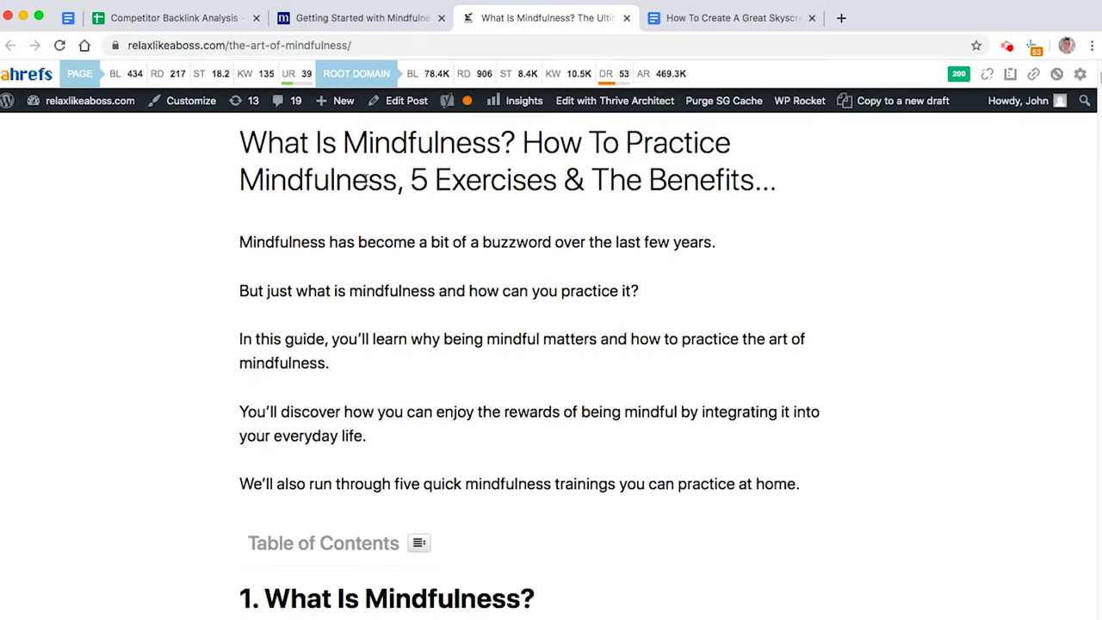
# Step: Examine the length, structure and media of the mindful.org "Getting Started with Mindfulness" article, dismissing its newsletter and magazine pop-ups
pyautogui.click(383, 28)
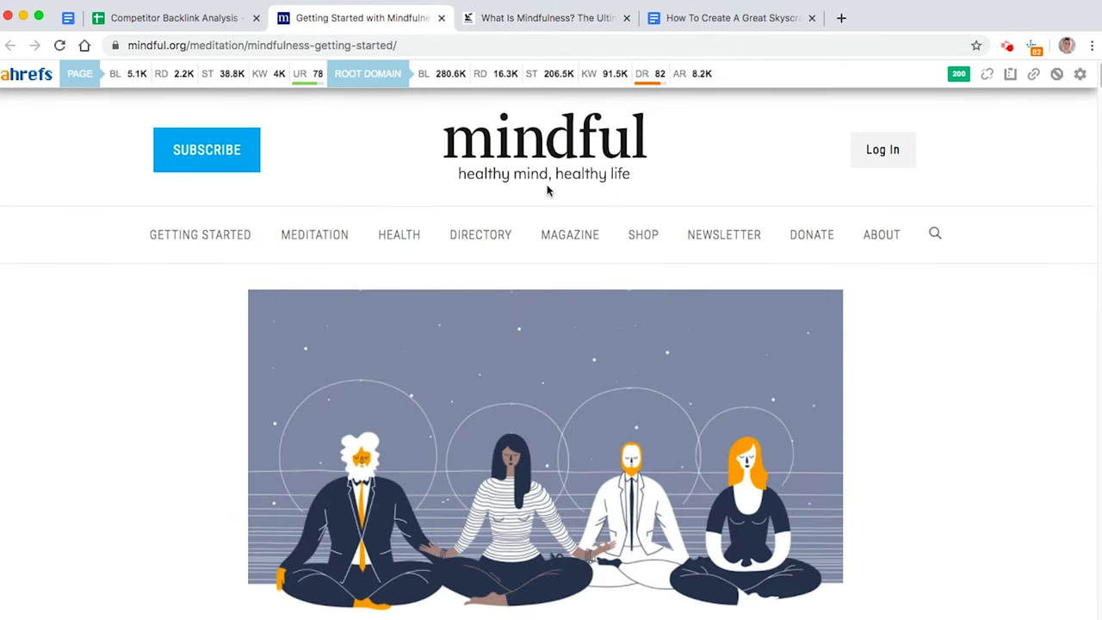
pyautogui.scroll(-2, 523, 193)
pyautogui.scroll(-10, 474, 199)
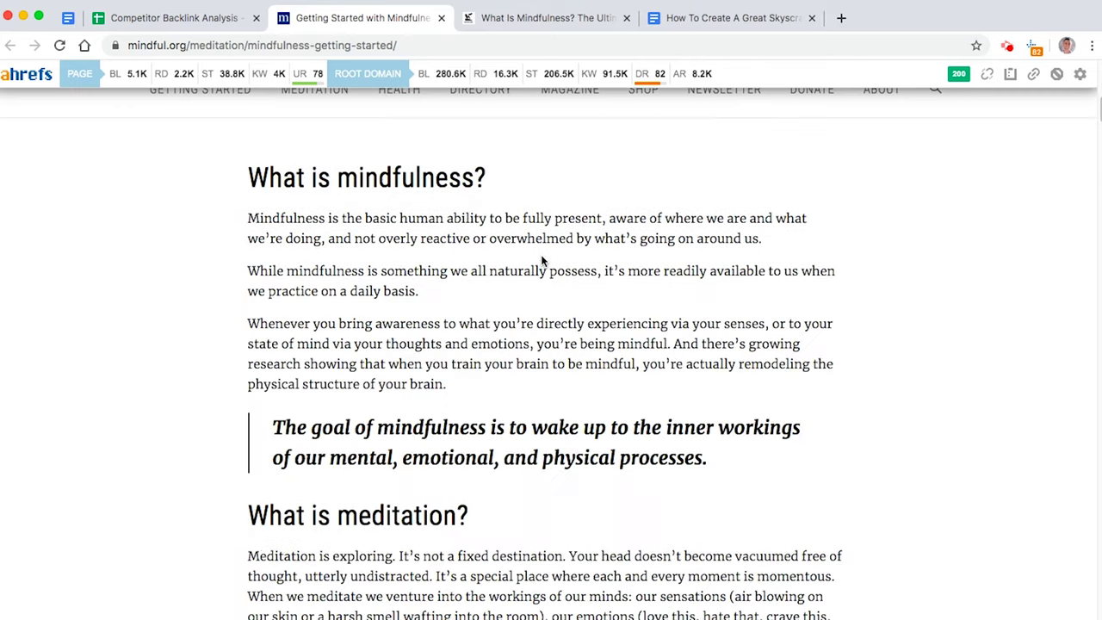
pyautogui.scroll(-20, 542, 258)
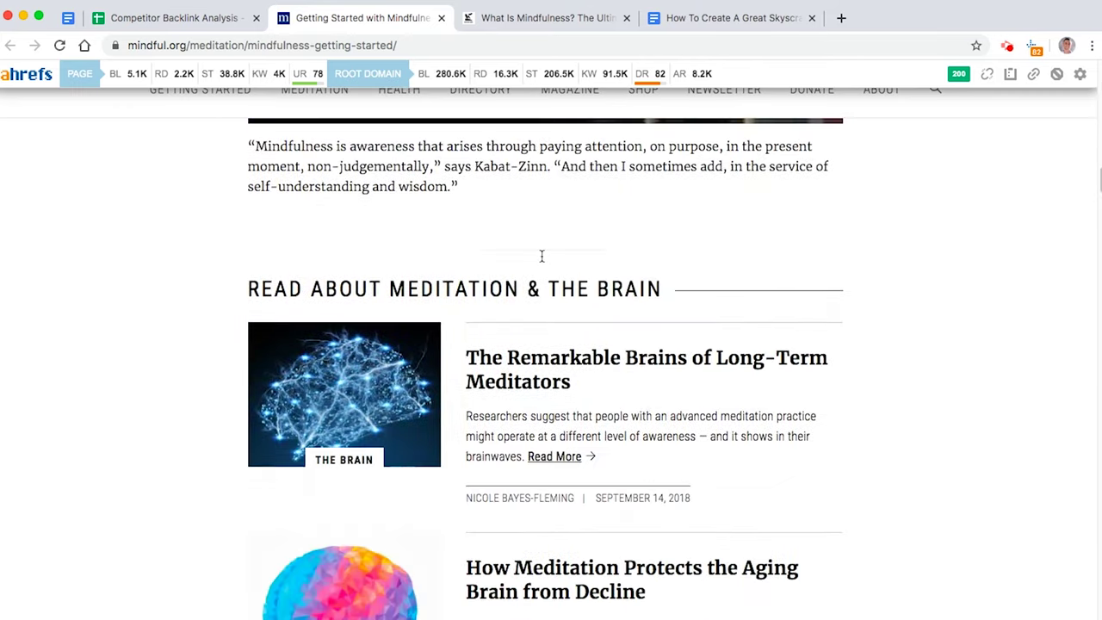
pyautogui.scroll(15, 541, 256)
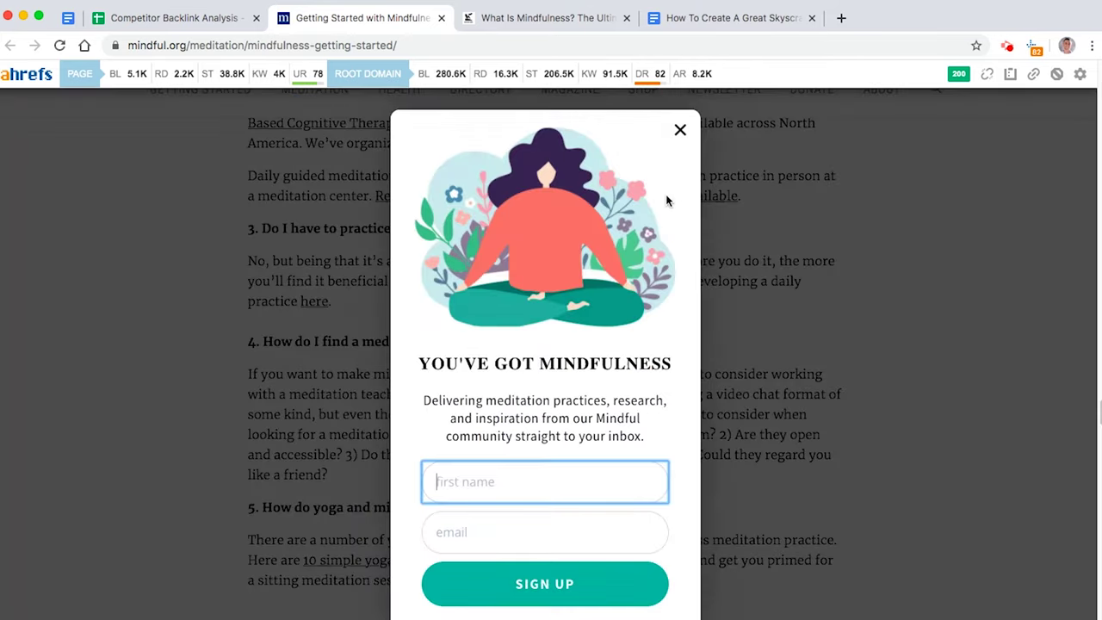
pyautogui.scroll(-4, 292, 480)
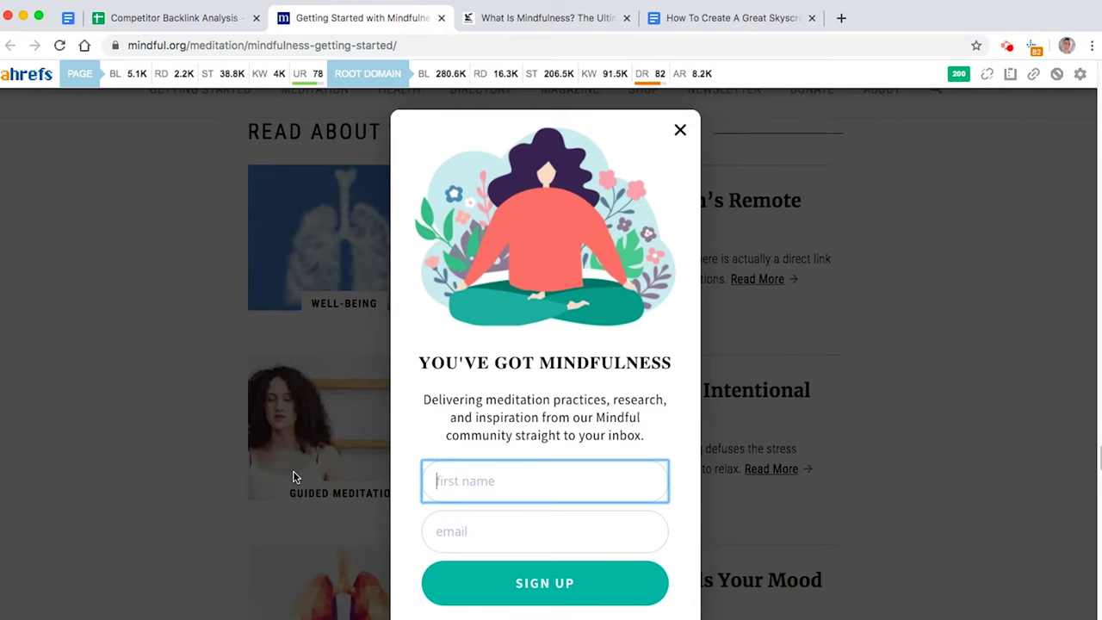
pyautogui.scroll(15, 292, 478)
pyautogui.scroll(10, 293, 476)
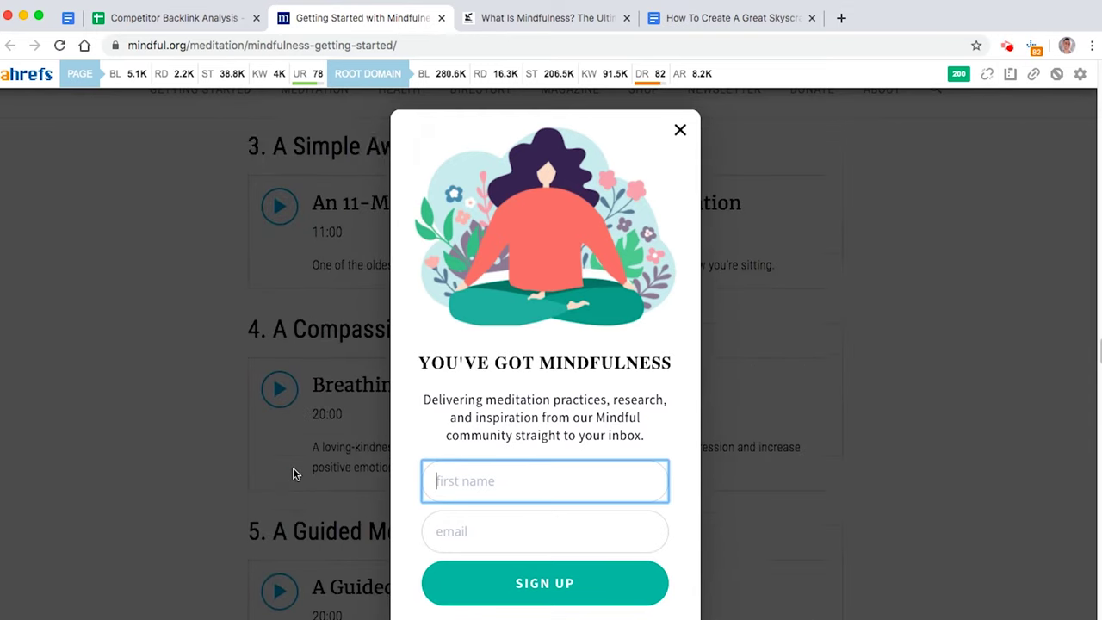
pyautogui.click(680, 129)
pyautogui.scroll(15, 654, 152)
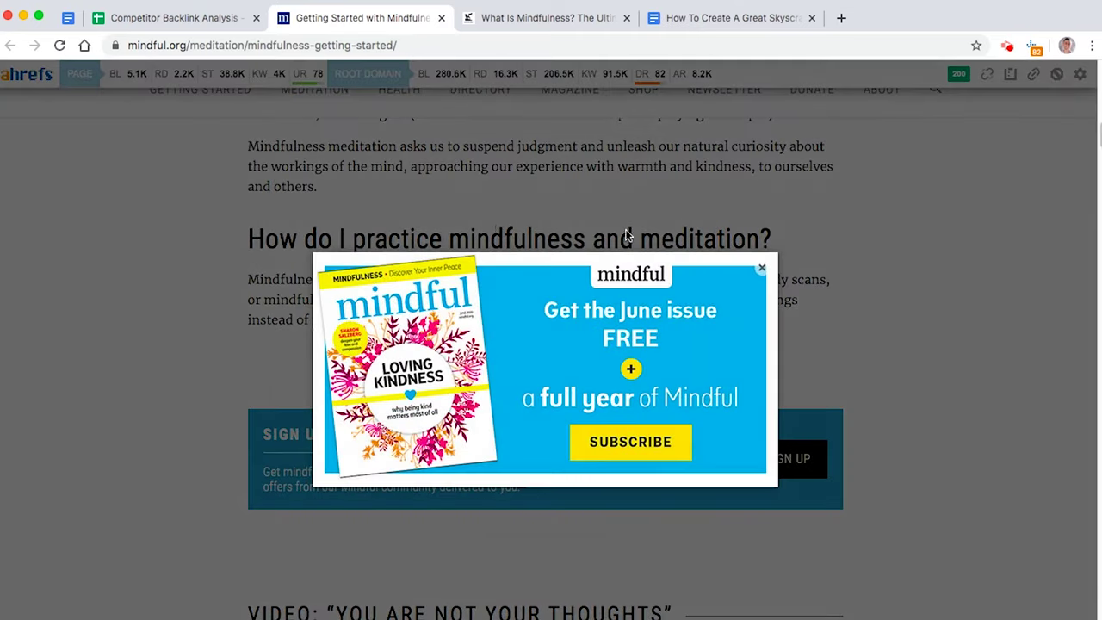
pyautogui.click(762, 269)
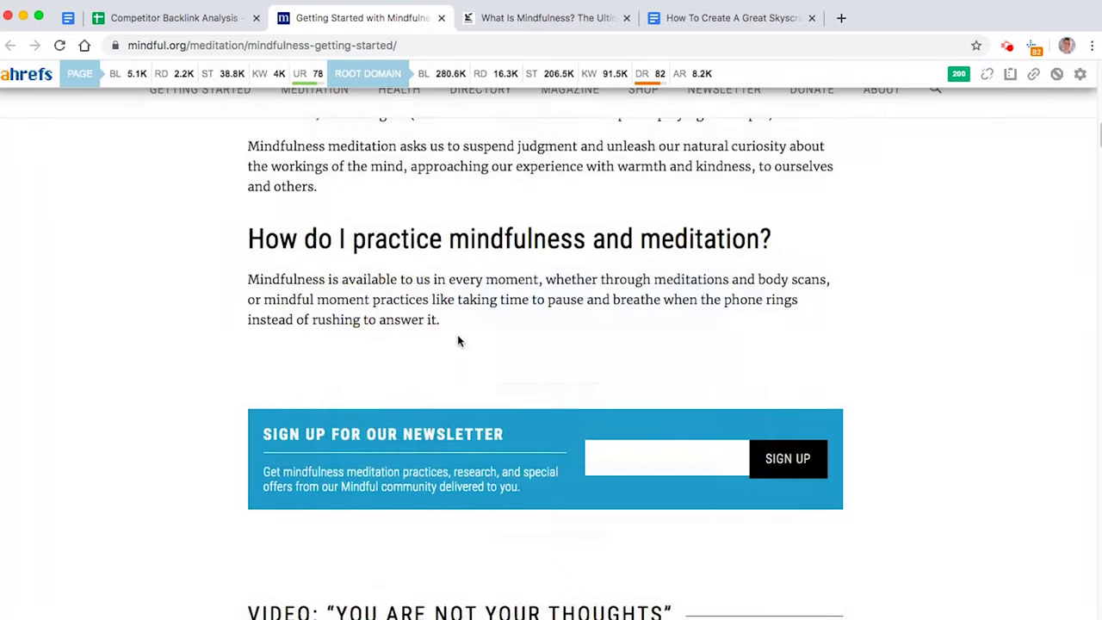
pyautogui.scroll(15, 457, 334)
pyautogui.scroll(-12, 457, 335)
pyautogui.scroll(-5, 456, 336)
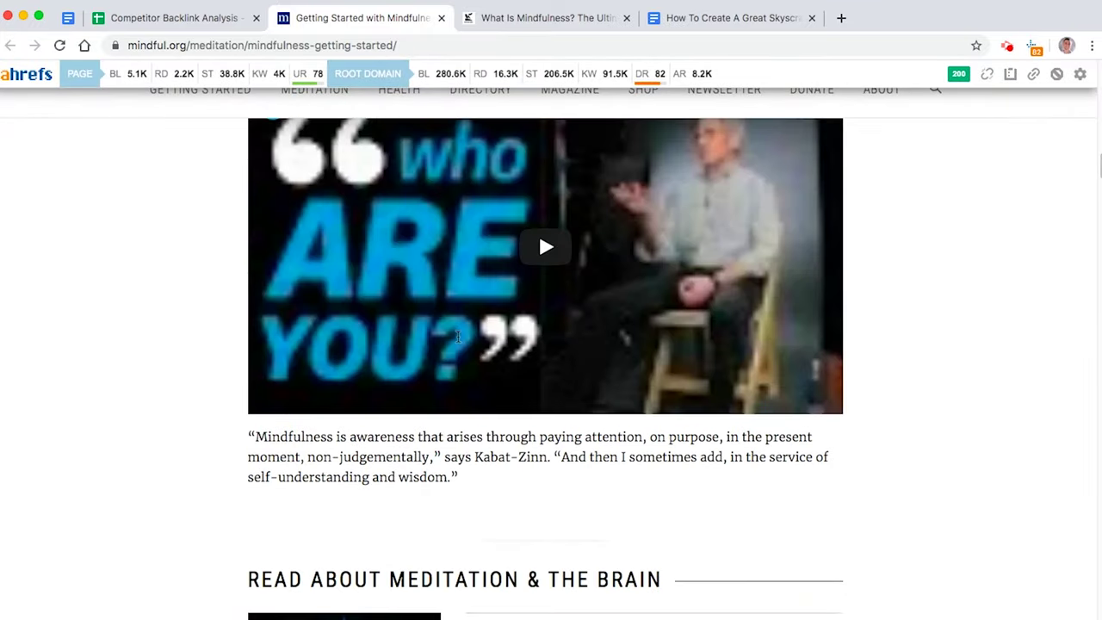
# Step: Return to the relaxlikeaboss.com mindfulness guide and expand its table of contents to review the chapters
pyautogui.click(587, 31)
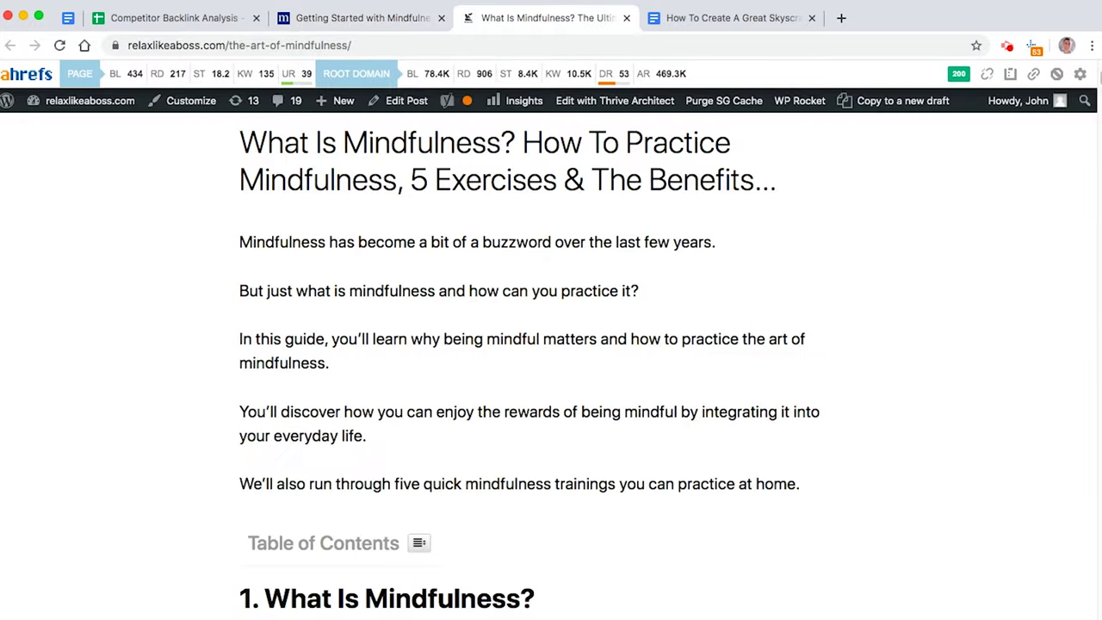
pyautogui.scroll(5, 826, 456)
pyautogui.scroll(-7, 822, 469)
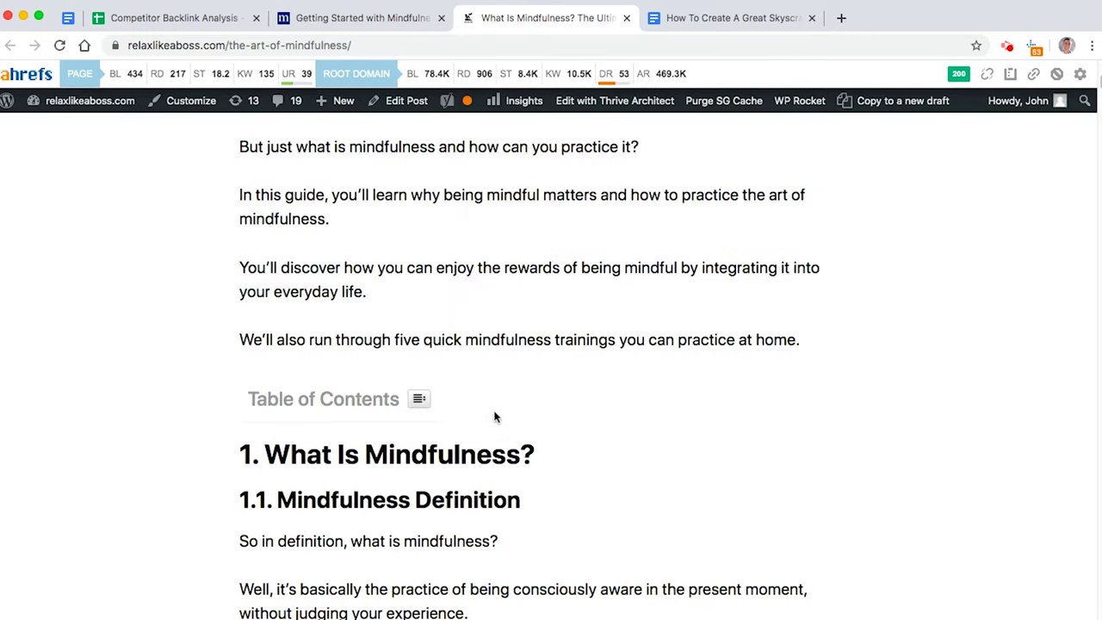
pyautogui.click(420, 397)
pyautogui.scroll(-2, 418, 430)
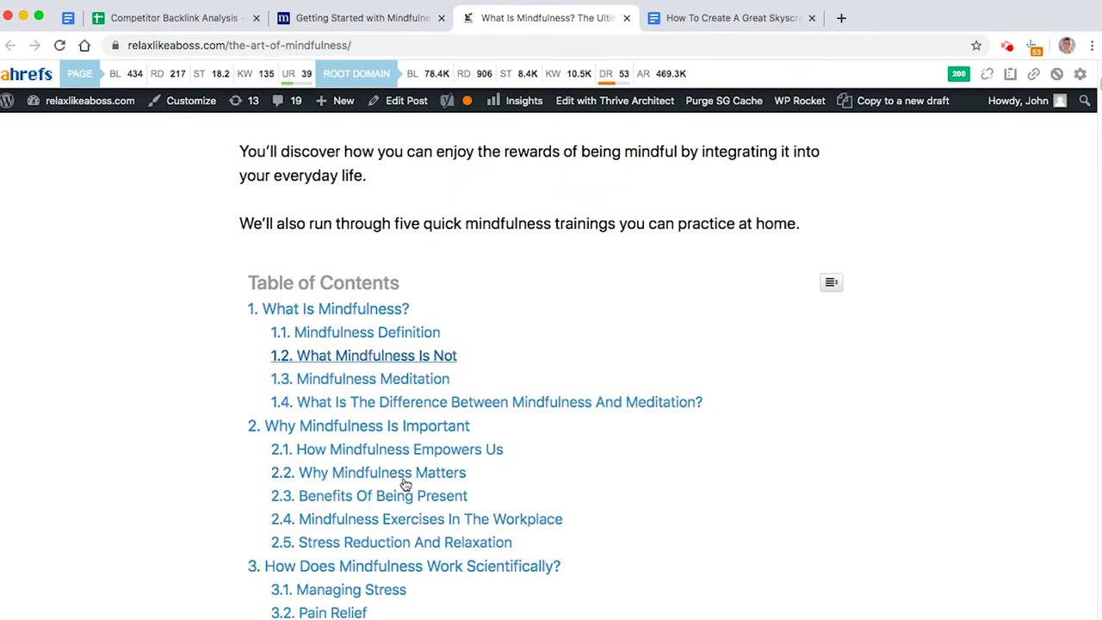
# Step: Jump to section "2.2. Why Mindfulness Matters" and examine the guide's workplace, scientific research and Mindfulness Exercises sections
pyautogui.click(405, 473)
pyautogui.scroll(-15, 471, 454)
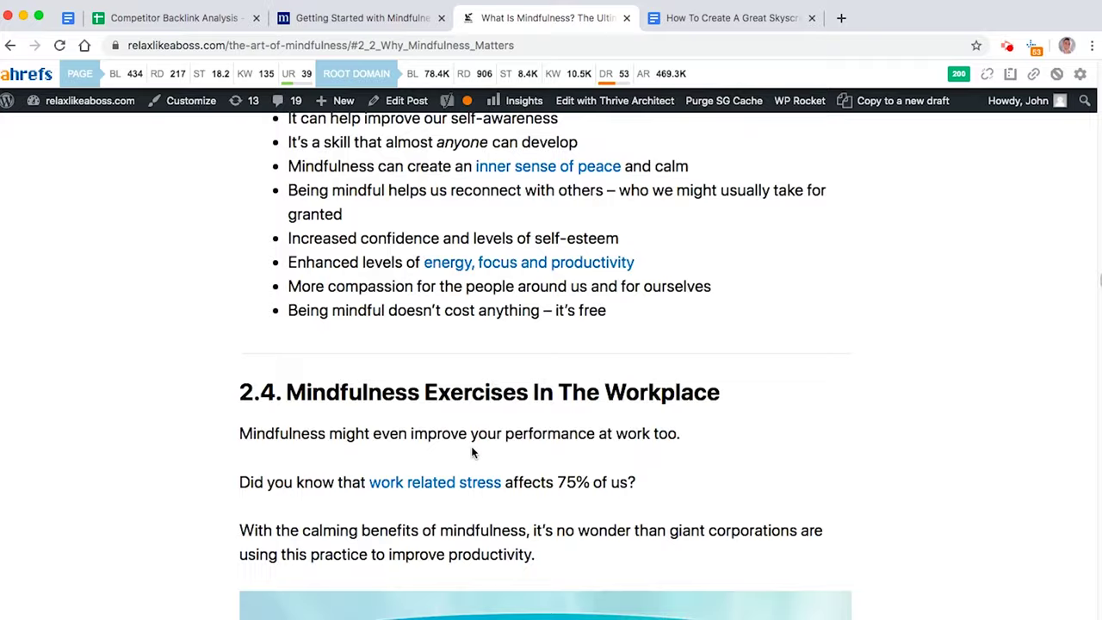
pyautogui.scroll(8, 472, 453)
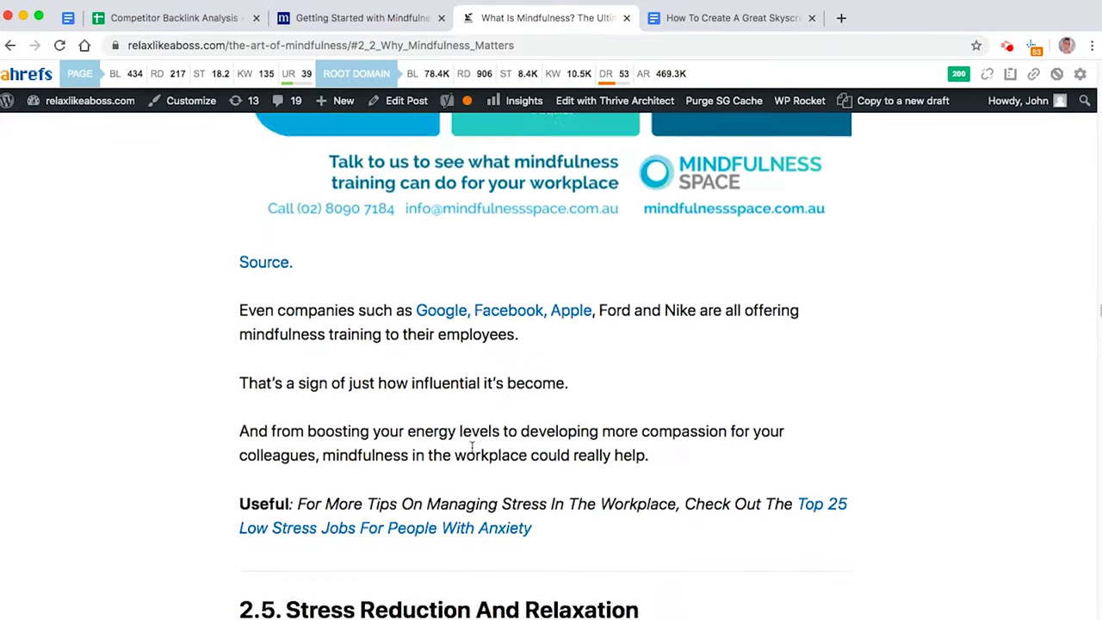
pyautogui.scroll(-5, 472, 447)
pyautogui.scroll(-20, 472, 447)
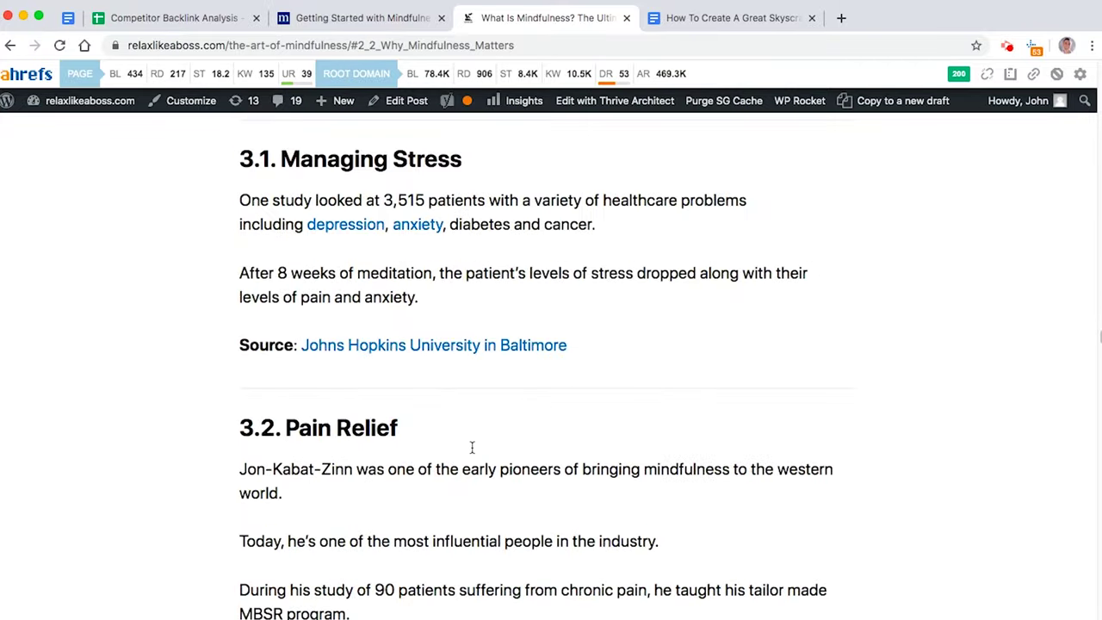
pyautogui.scroll(-15, 939, 381)
pyautogui.scroll(8, 939, 381)
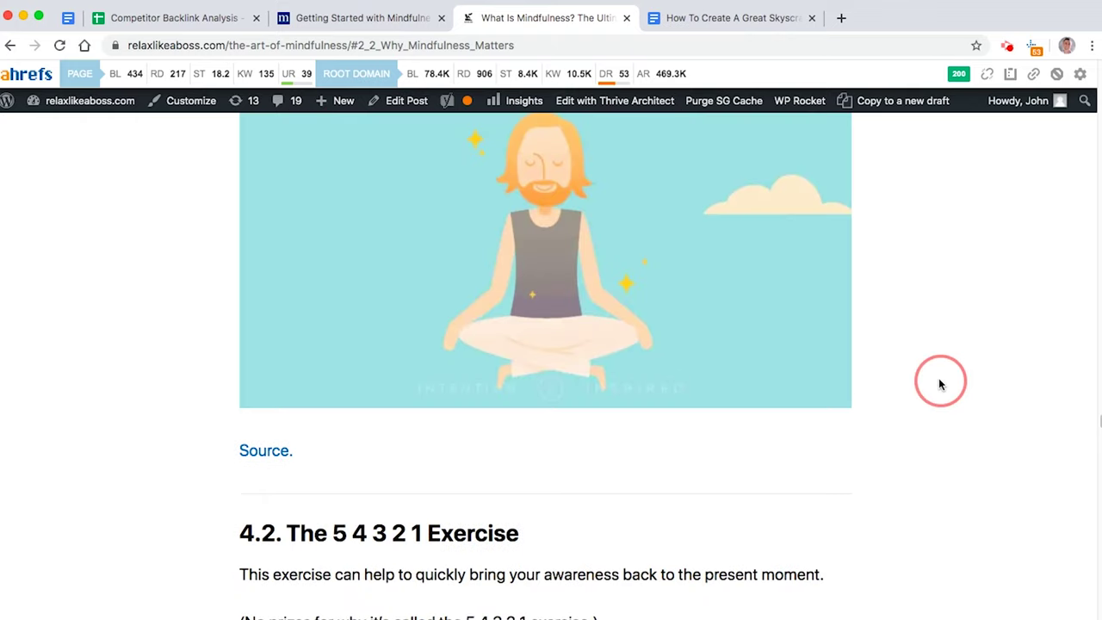
pyautogui.scroll(8, 865, 413)
pyautogui.scroll(7, 865, 414)
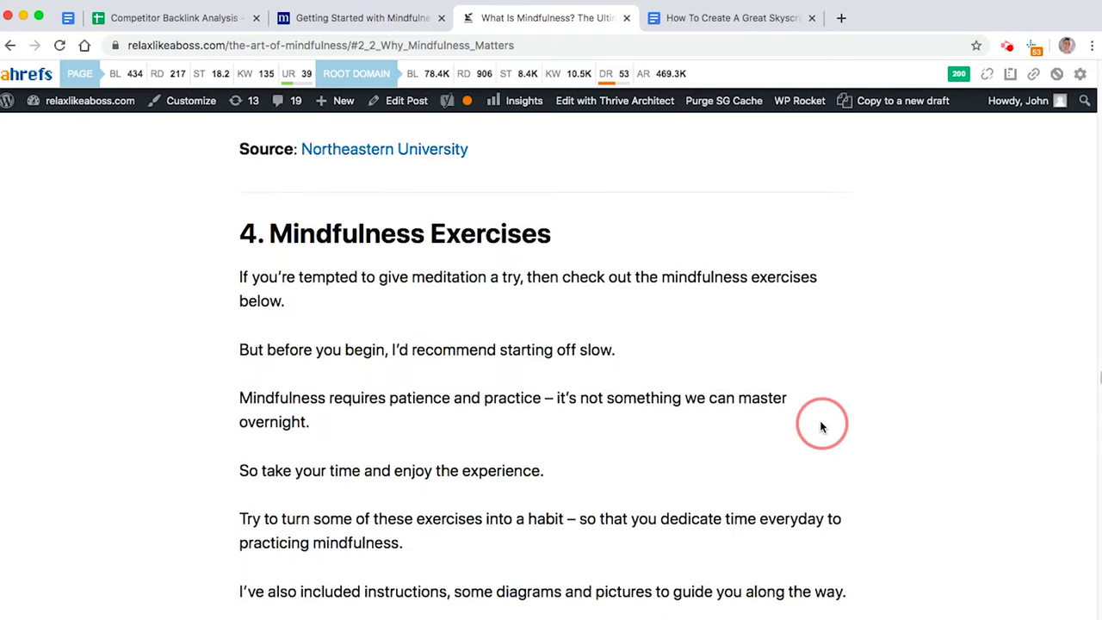
# Step: Examine the guide's illustrated exercises, mindfulness tools, everyday-life tips and FAQ sections down to the related posts
pyautogui.scroll(-15, 821, 422)
pyautogui.scroll(-10, 821, 422)
pyautogui.rightClick(818, 421)
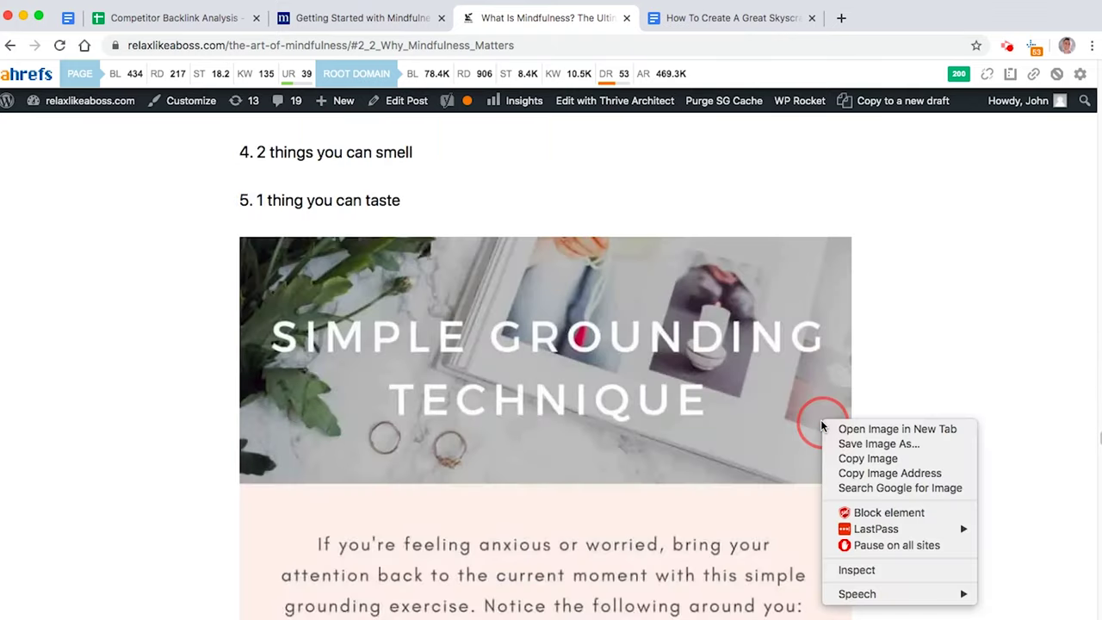
pyautogui.click(913, 338)
pyautogui.scroll(-10, 910, 344)
pyautogui.scroll(-20, 907, 353)
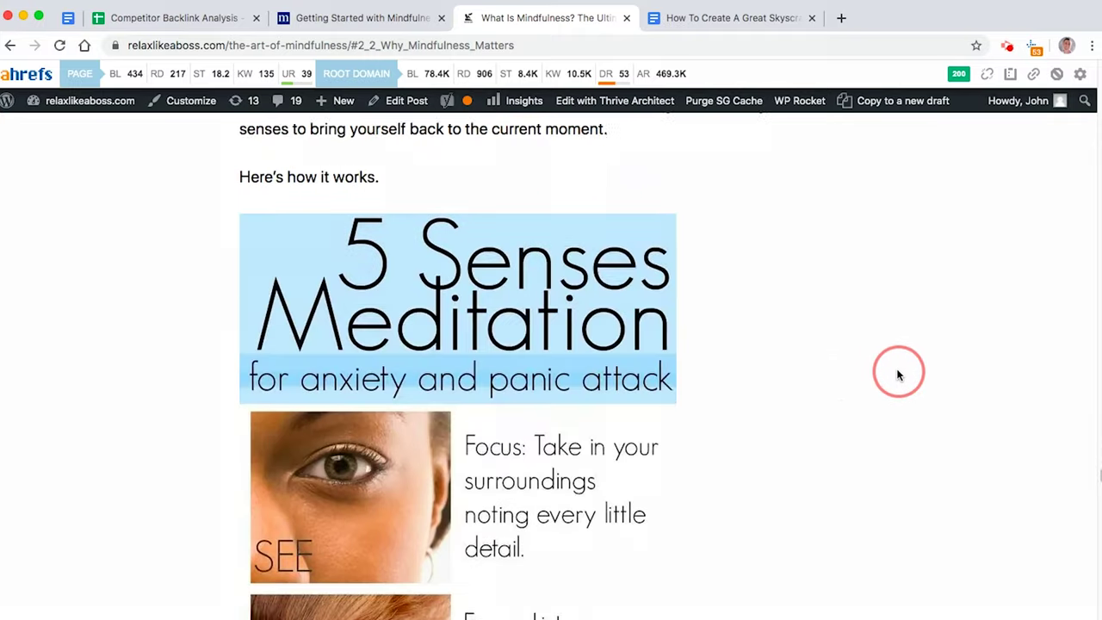
pyautogui.scroll(-20, 898, 353)
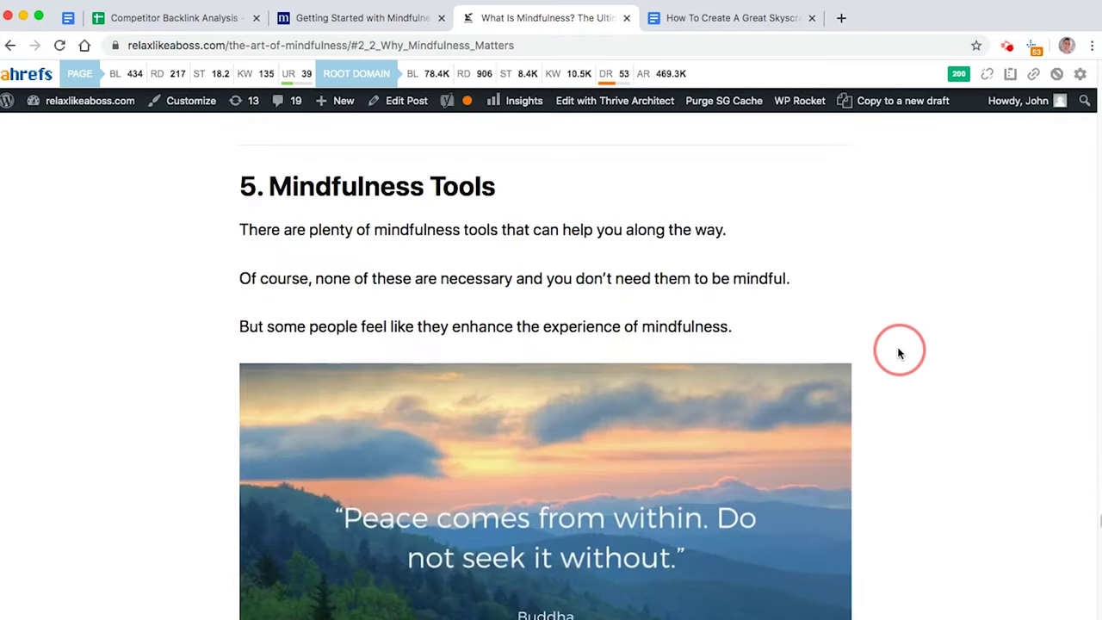
pyautogui.scroll(-5, 898, 351)
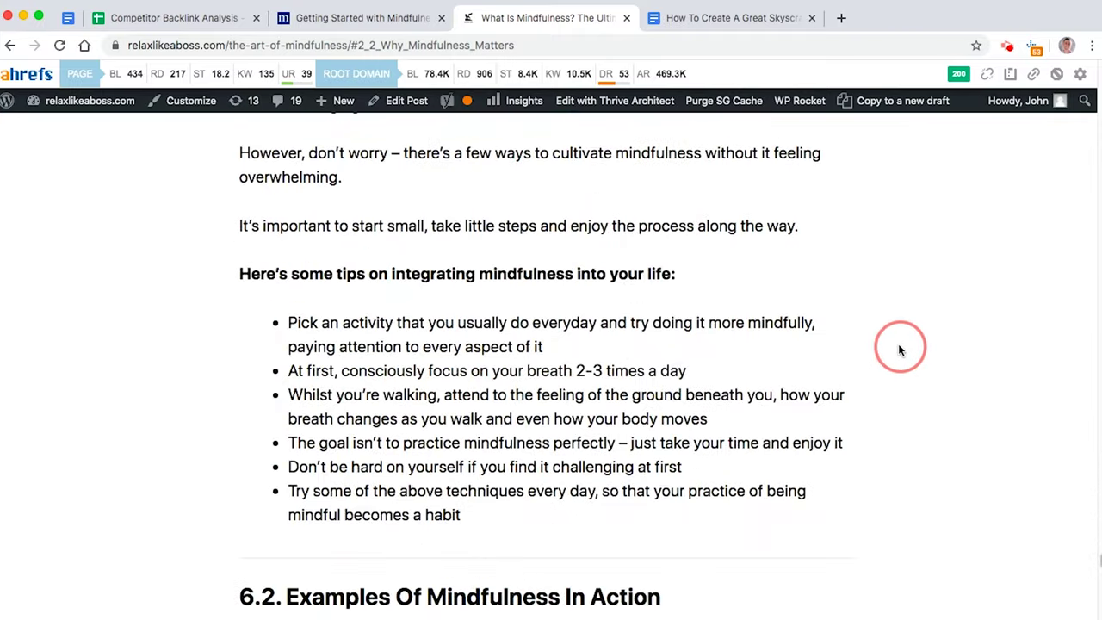
pyautogui.scroll(-7, 898, 349)
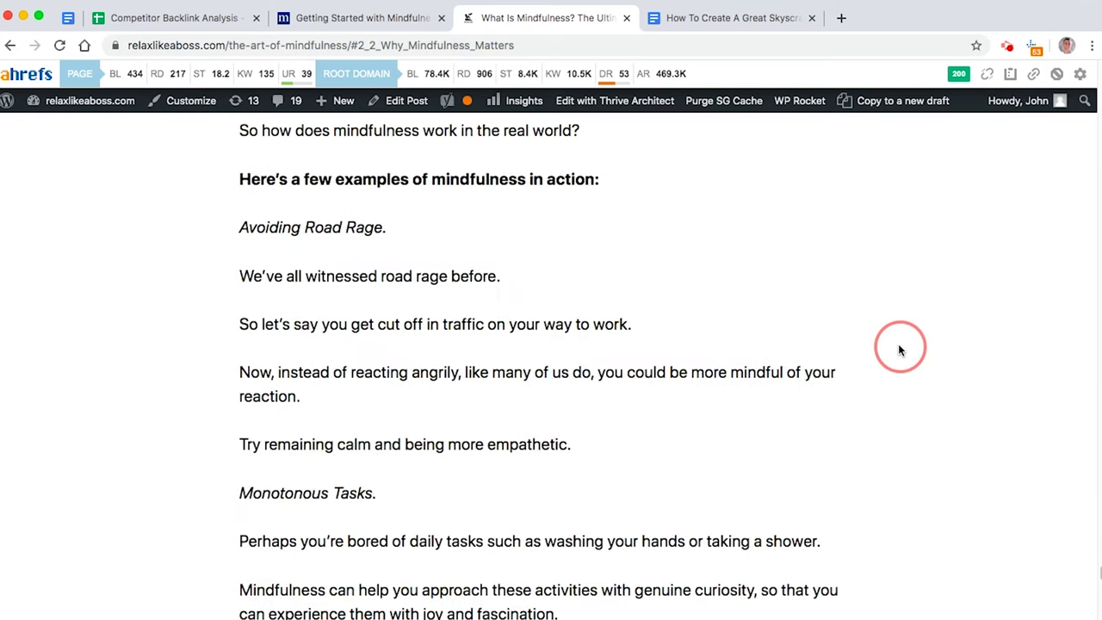
pyautogui.scroll(-20, 898, 348)
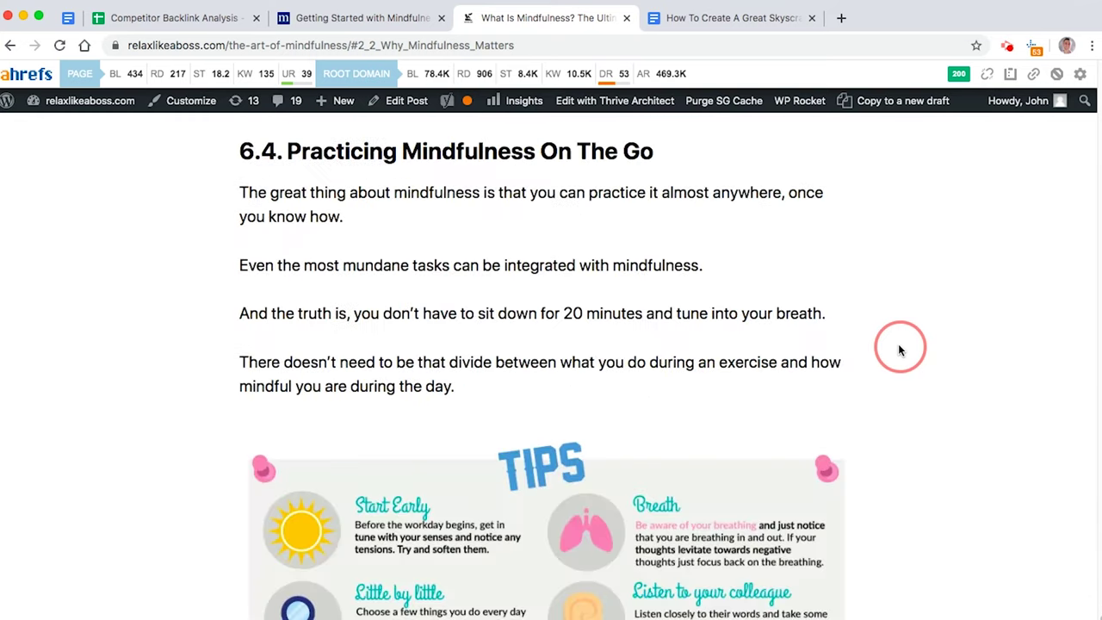
pyautogui.scroll(-20, 898, 349)
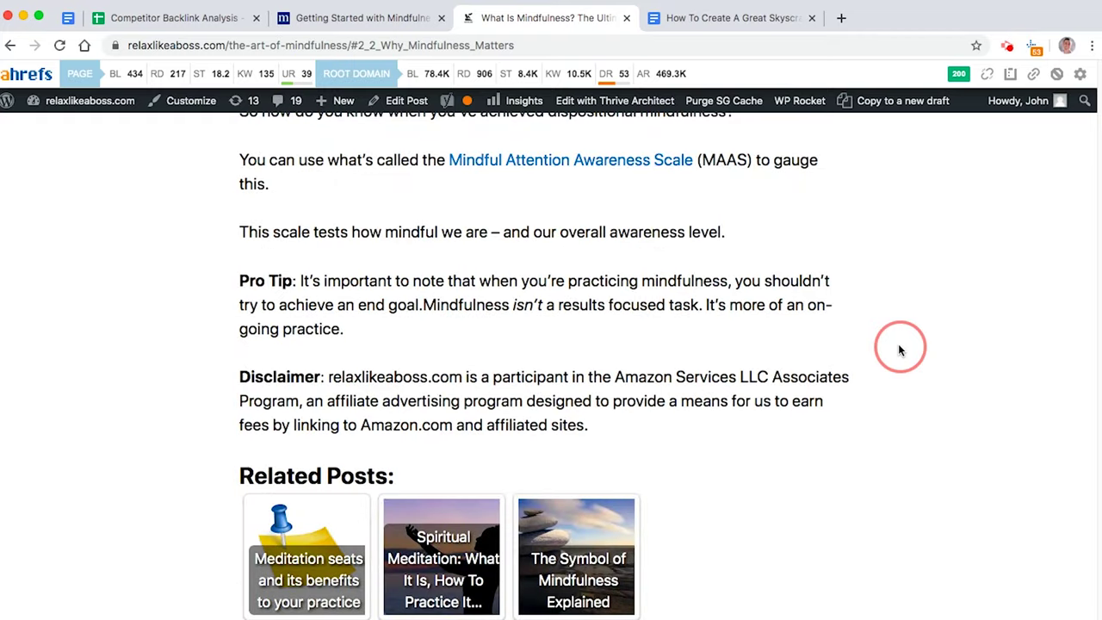
# Step: Go back up through the guide to its title, checking the page's backlink metrics in the Ahrefs toolbar
pyautogui.scroll(20, 897, 349)
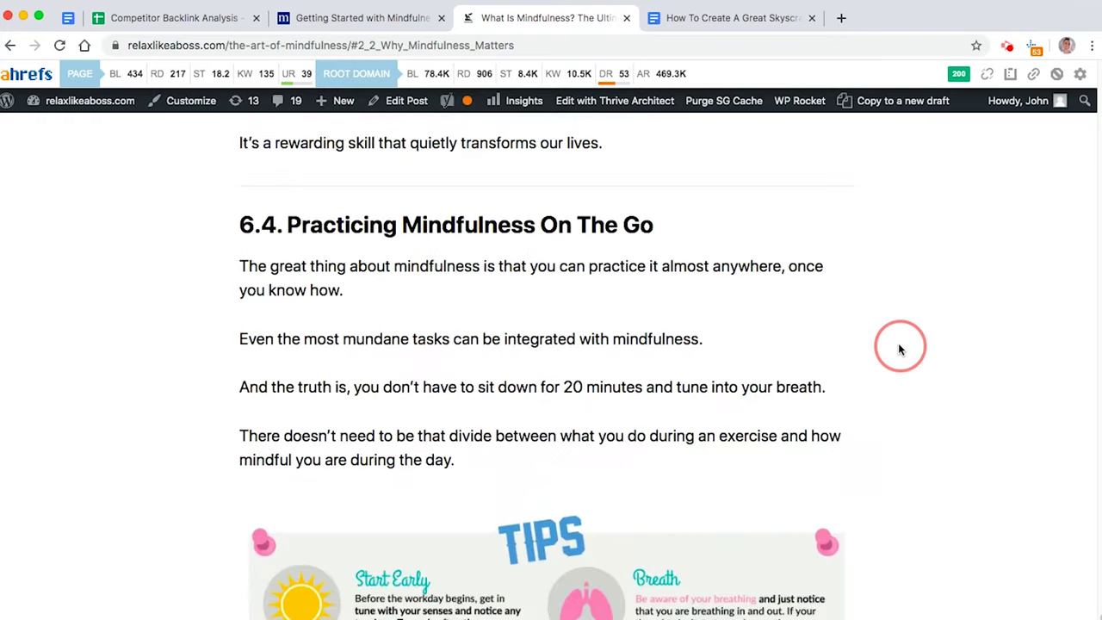
pyautogui.scroll(15, 898, 349)
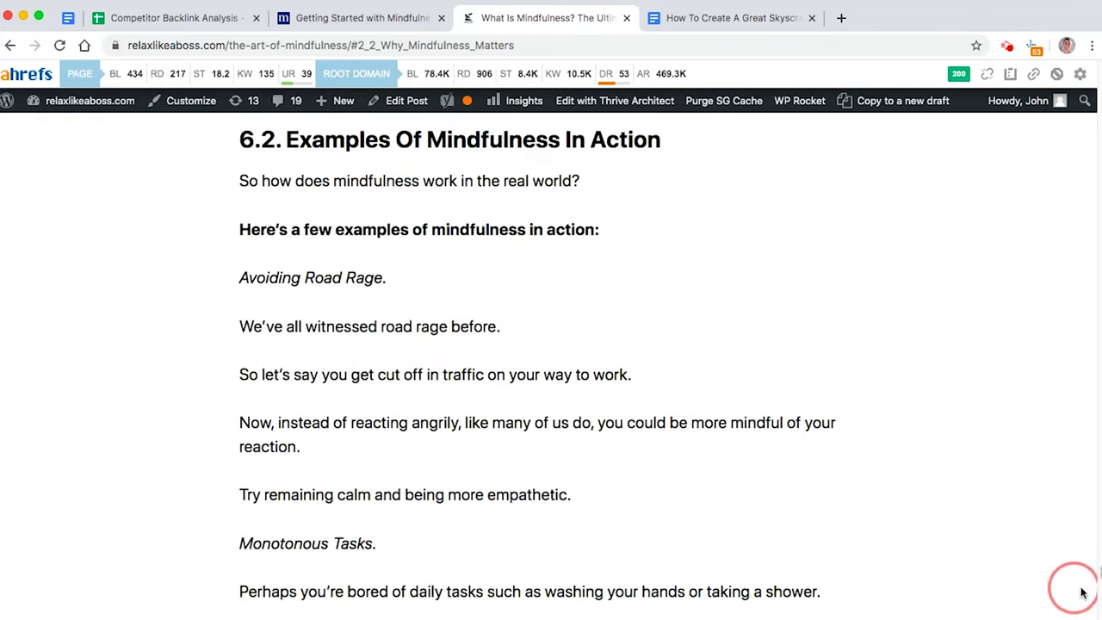
pyautogui.moveTo(1097, 579); pyautogui.dragTo(1089, 430)
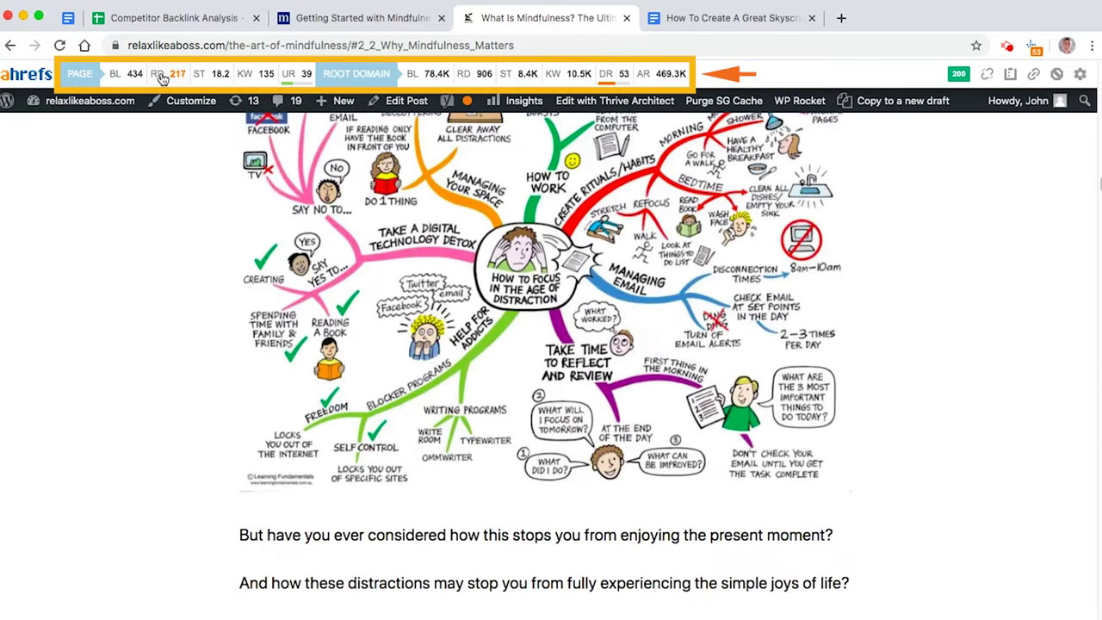
pyautogui.scroll(20, 359, 501)
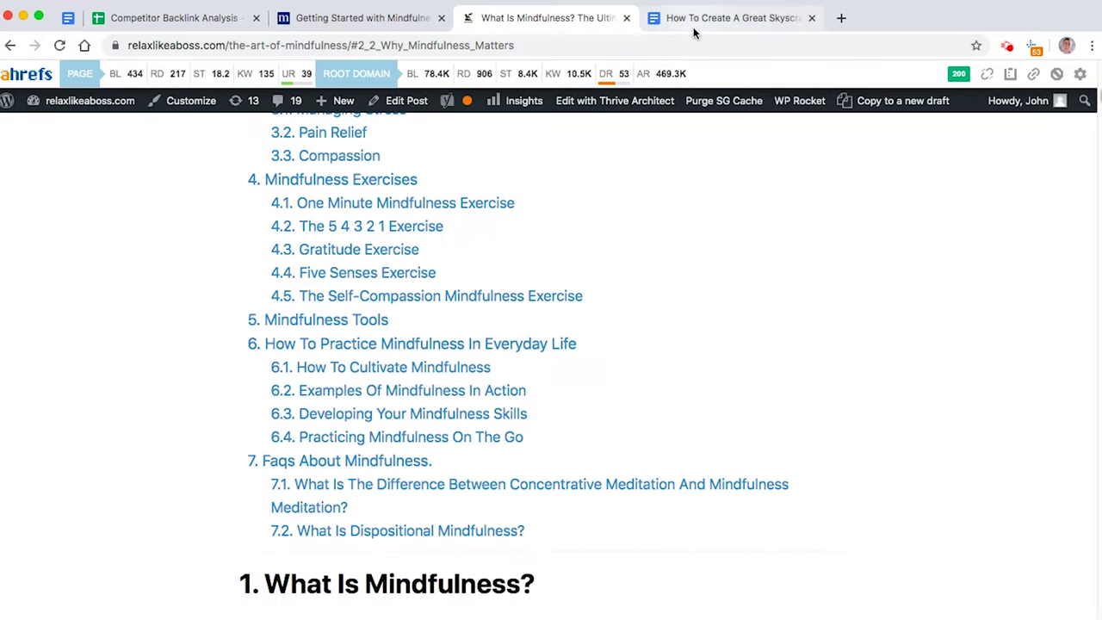
pyautogui.scroll(10, 511, 397)
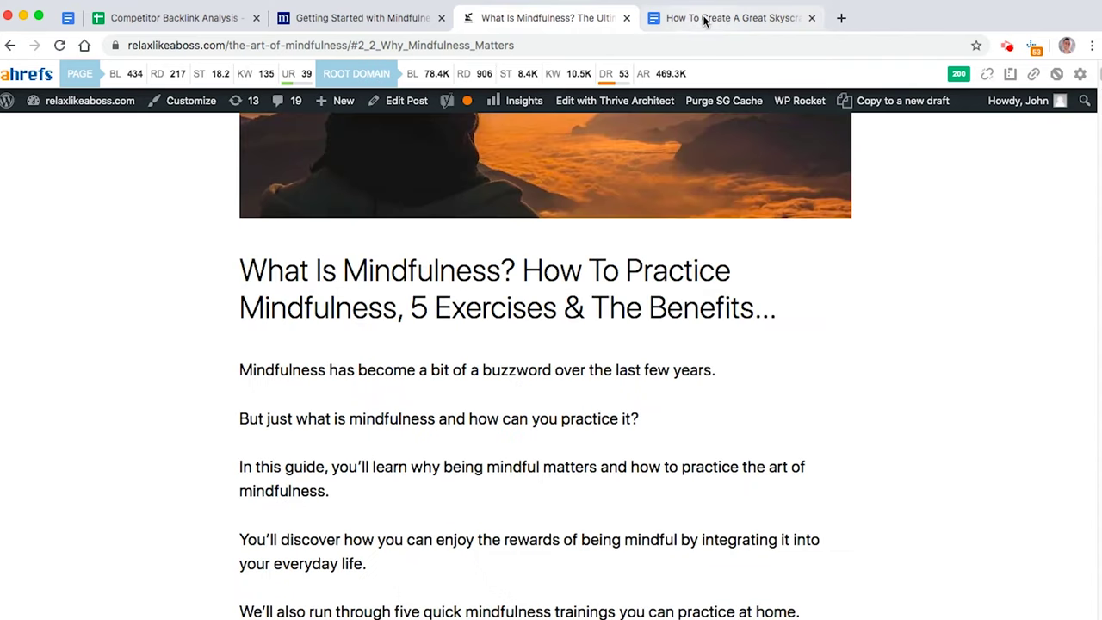
# Step: Open the "How To Create A Great Skyscraper" document in Google Docs and place the cursor before the Guidelines heading
pyautogui.click(715, 17)
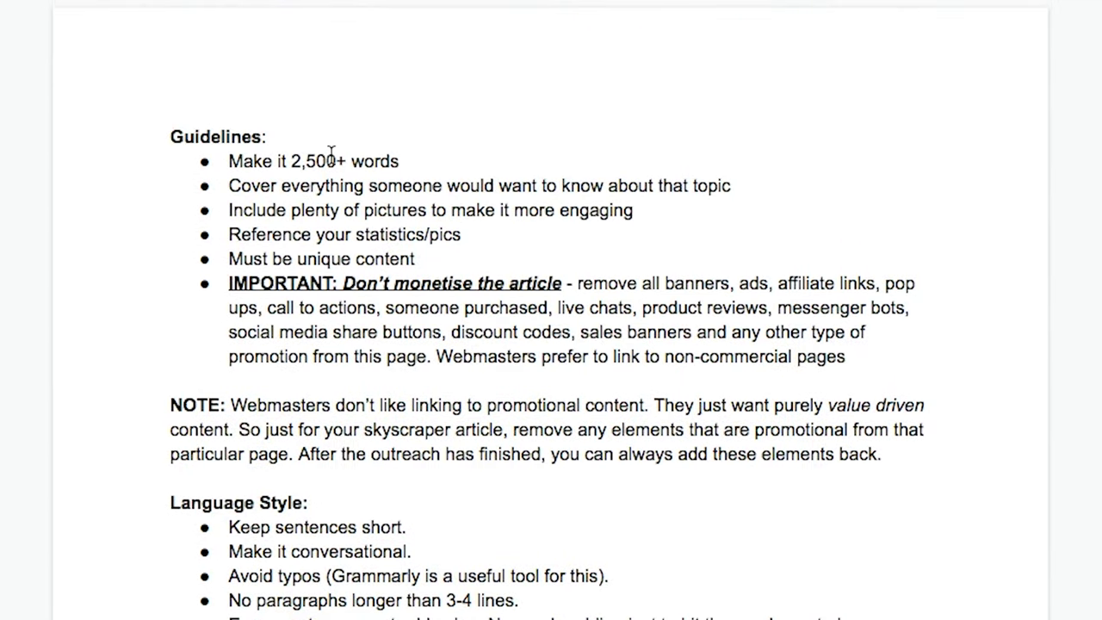
pyautogui.tripleClick(332, 154)
pyautogui.click(171, 135)
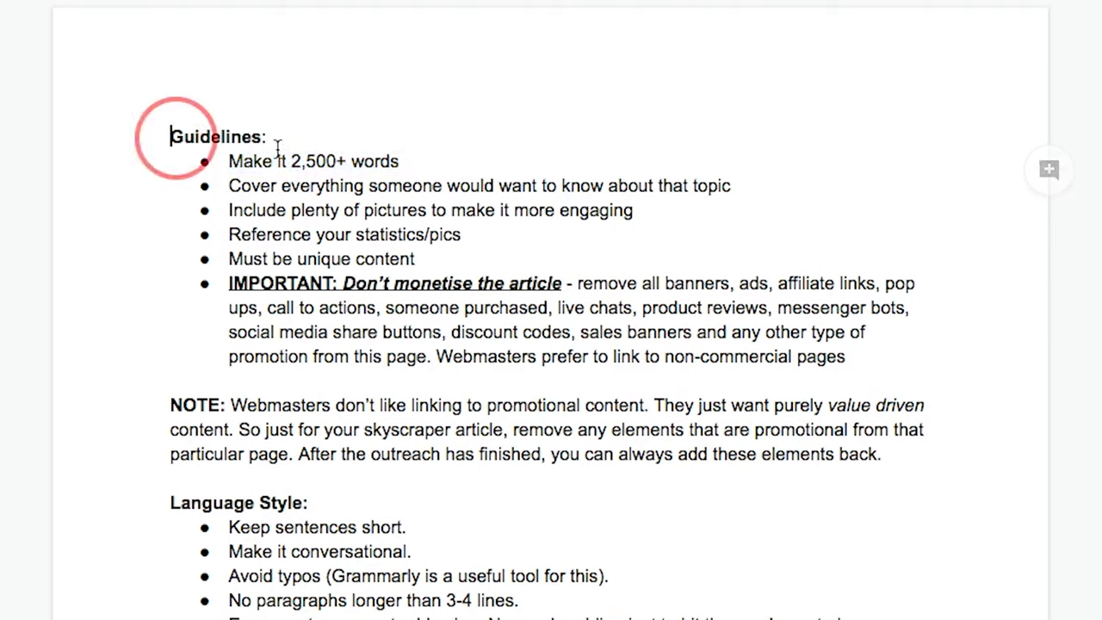
# Step: Review the Guidelines bullets one by one, highlighting them from "Make it 2,500+ words" to "IMPORTANT: Don't monetise the article"
pyautogui.keyDown('shift'); pyautogui.click(364, 155); pyautogui.keyUp('shift')
pyautogui.tripleClick(343, 157)
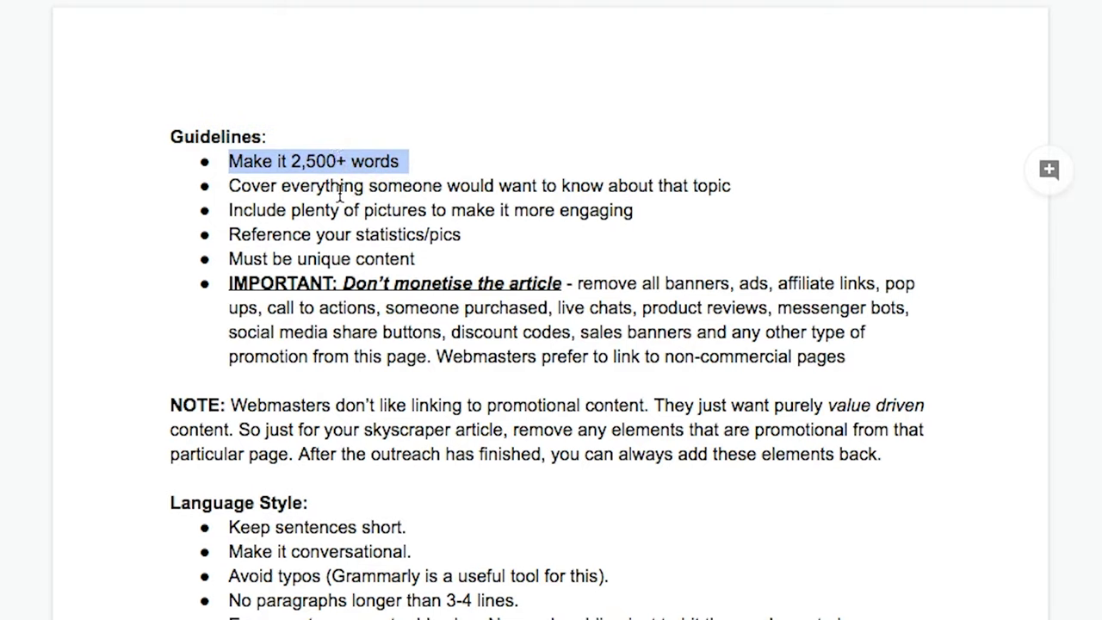
pyautogui.tripleClick(340, 191)
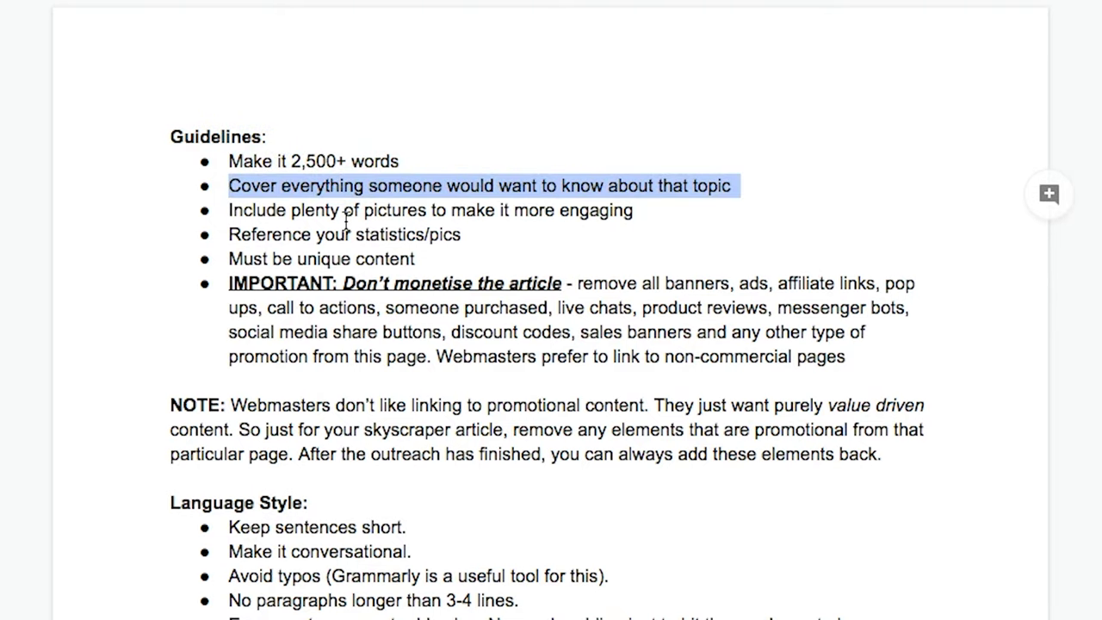
pyautogui.tripleClick(347, 215)
pyautogui.tripleClick(344, 239)
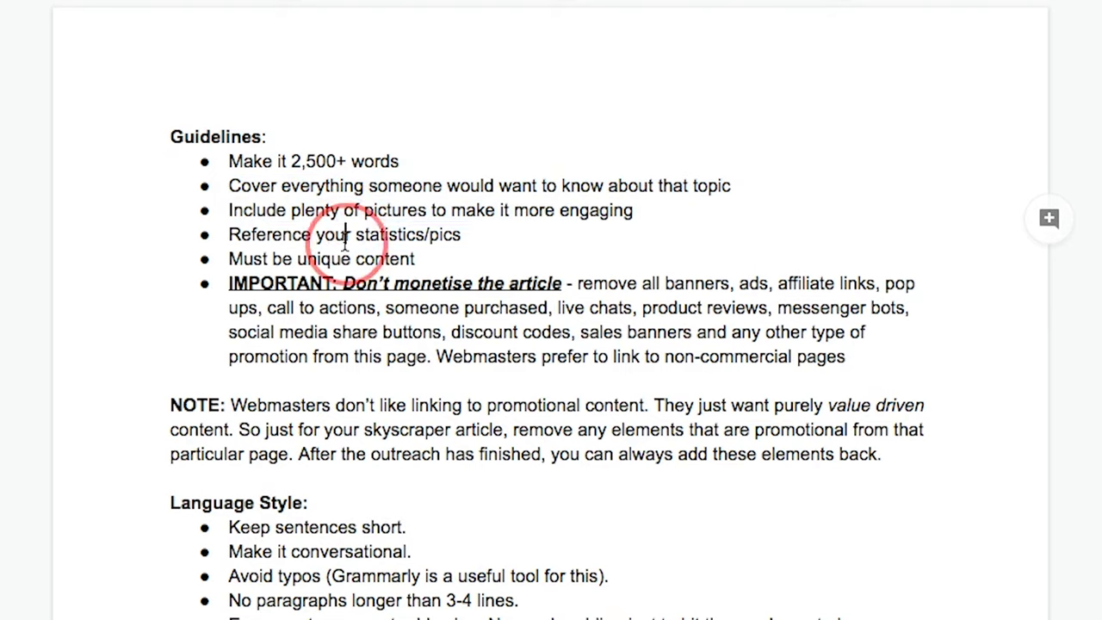
pyautogui.tripleClick(366, 288)
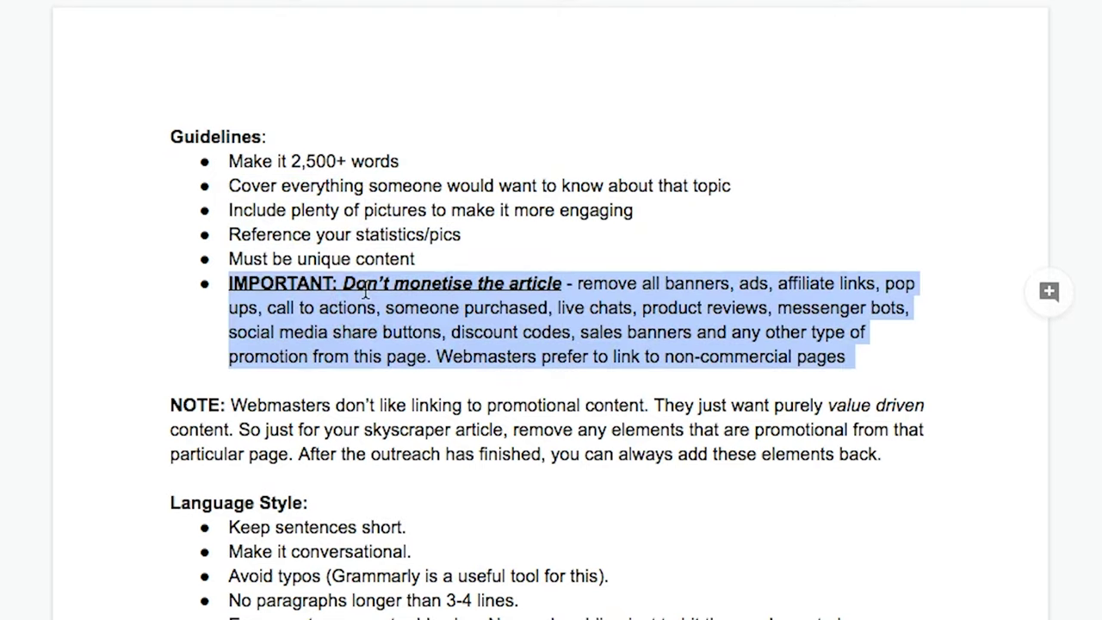
pyautogui.doubleClick(366, 288)
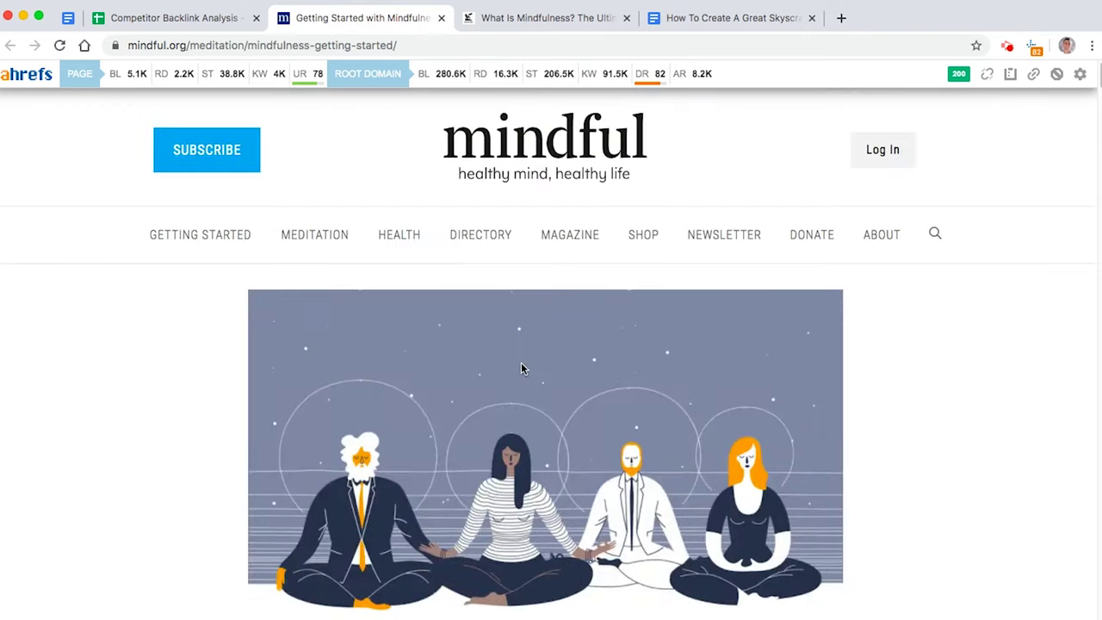
# Step: Check the mindful.org article for promotional elements and highlight the skyscraper document's passage on removing banners, ads and affiliate links
pyautogui.scroll(-20, 520, 369)
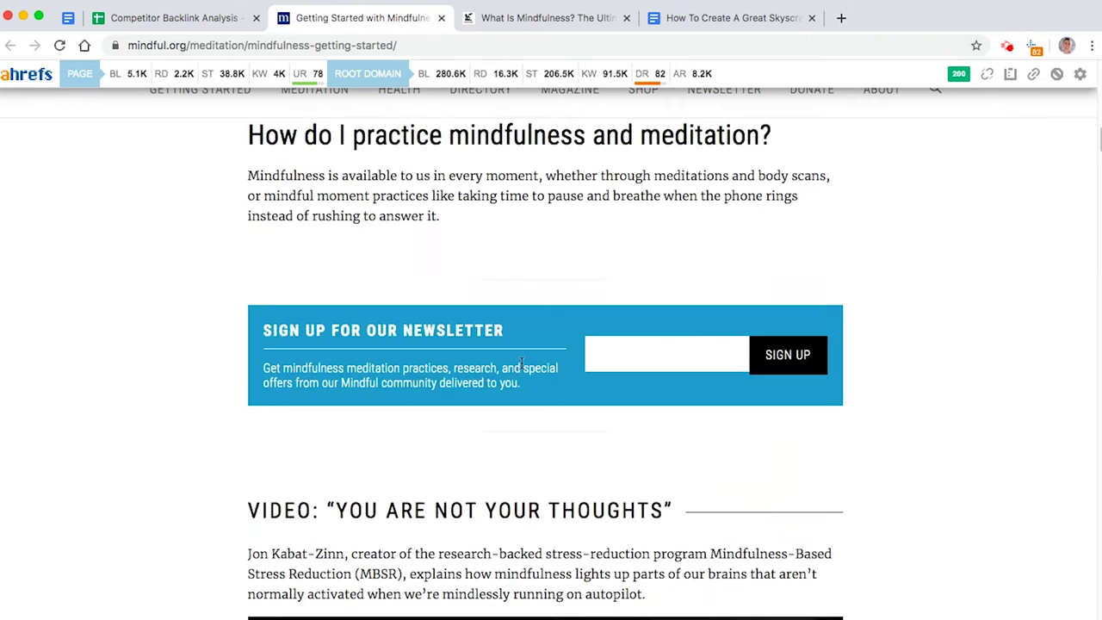
pyautogui.click(735, 24)
pyautogui.scroll(-2, 516, 344)
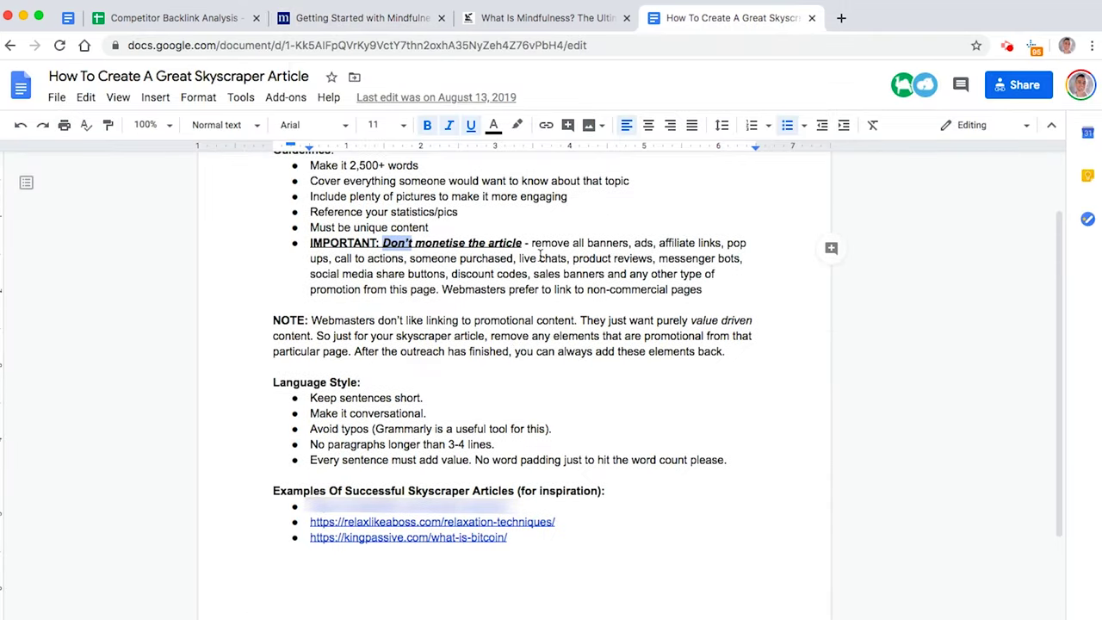
pyautogui.click(540, 258)
pyautogui.moveTo(529, 243); pyautogui.dragTo(697, 293)
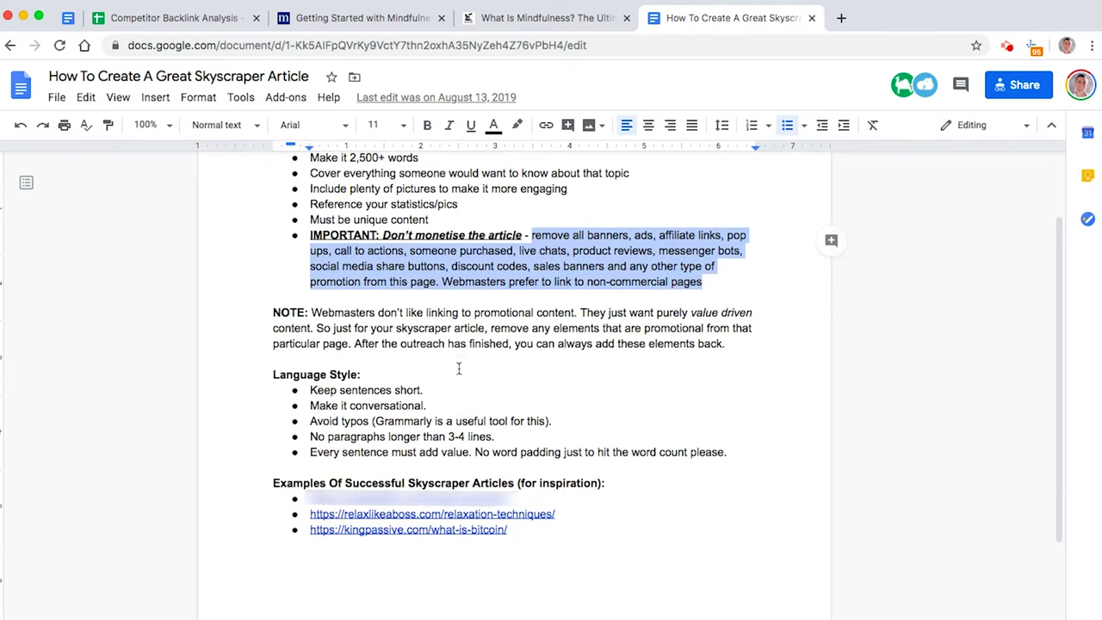
pyautogui.scroll(-4, 457, 368)
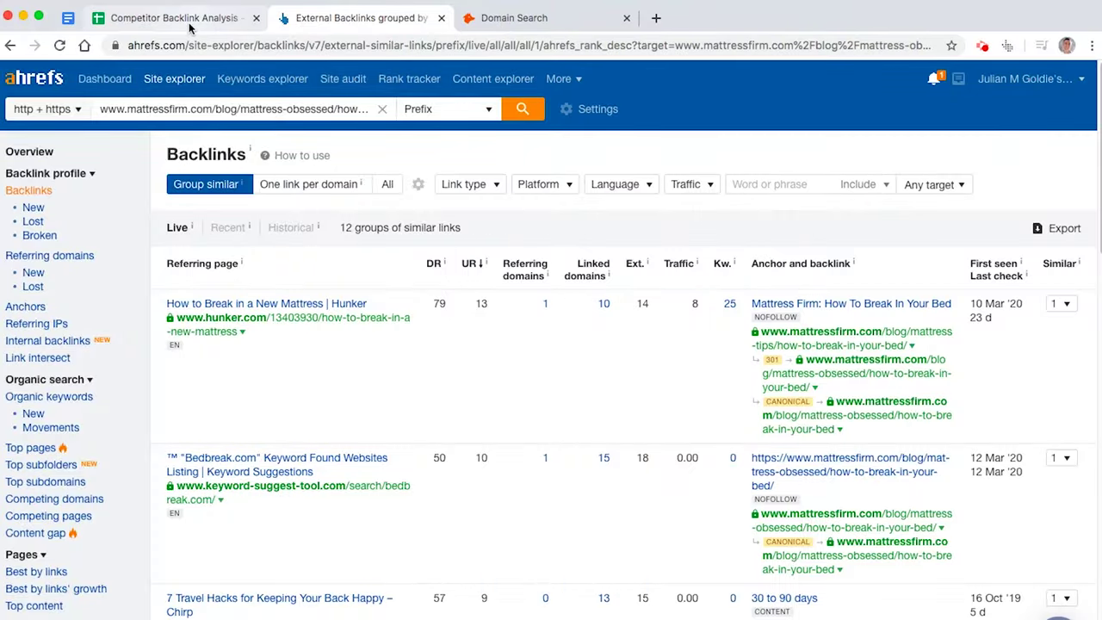
# Step: Copy the link address of the topic "4 Tips to Help You Break in Your Bed" from the Competitor Backlink Analysis sheet
pyautogui.click(176, 18)
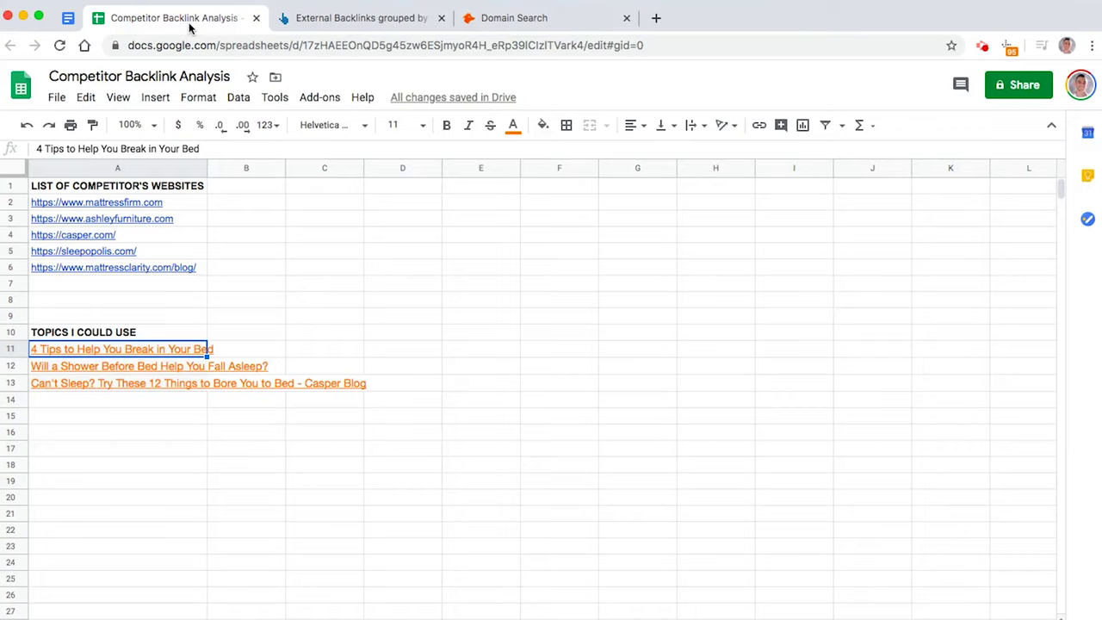
pyautogui.click(345, 20)
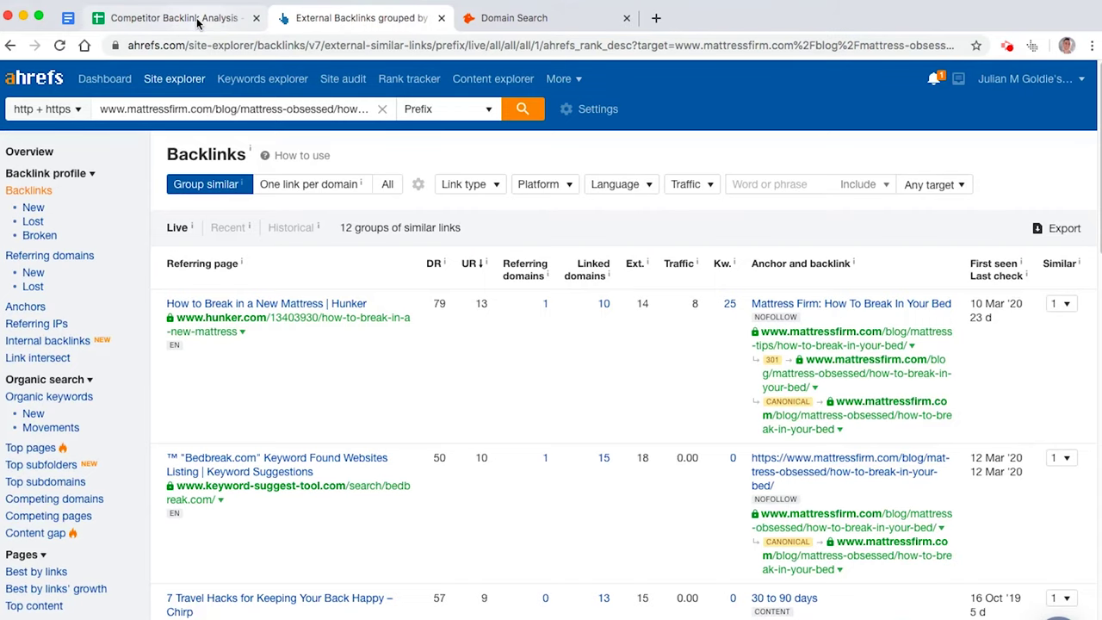
pyautogui.click(198, 18)
pyautogui.moveTo(206, 365)
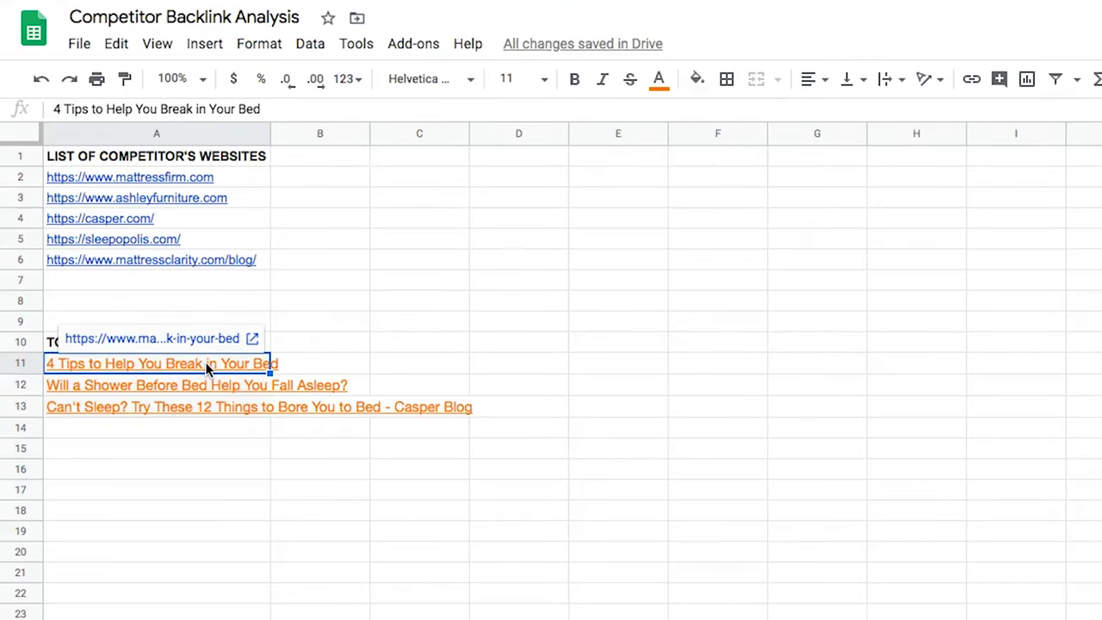
pyautogui.rightClick(196, 347)
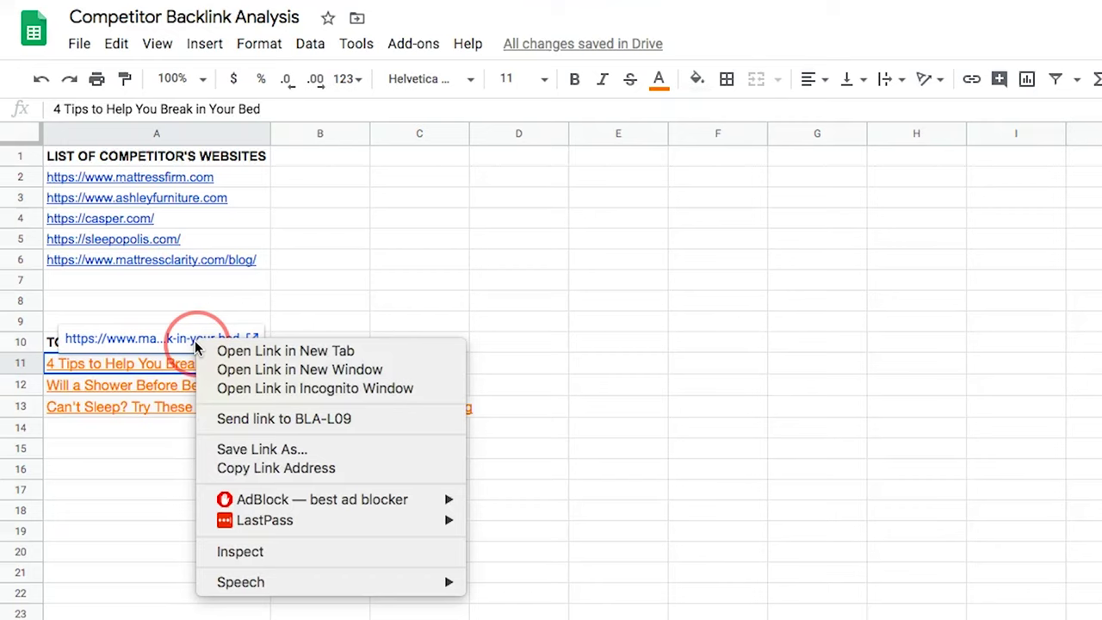
pyautogui.click(262, 467)
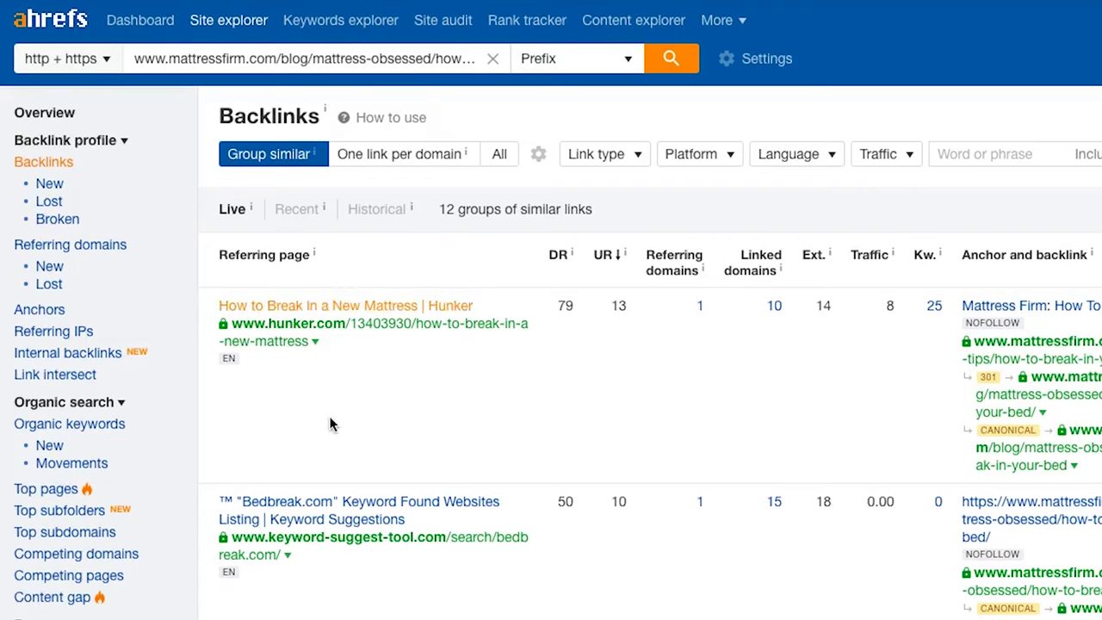
# Step: Switch to Ahrefs and paste the copied mattressfirm.com article URL as the Site Explorer target for the Backlinks report
pyautogui.tripleClick(246, 57)
pyautogui.rightClick(246, 58)
pyautogui.click(280, 212)
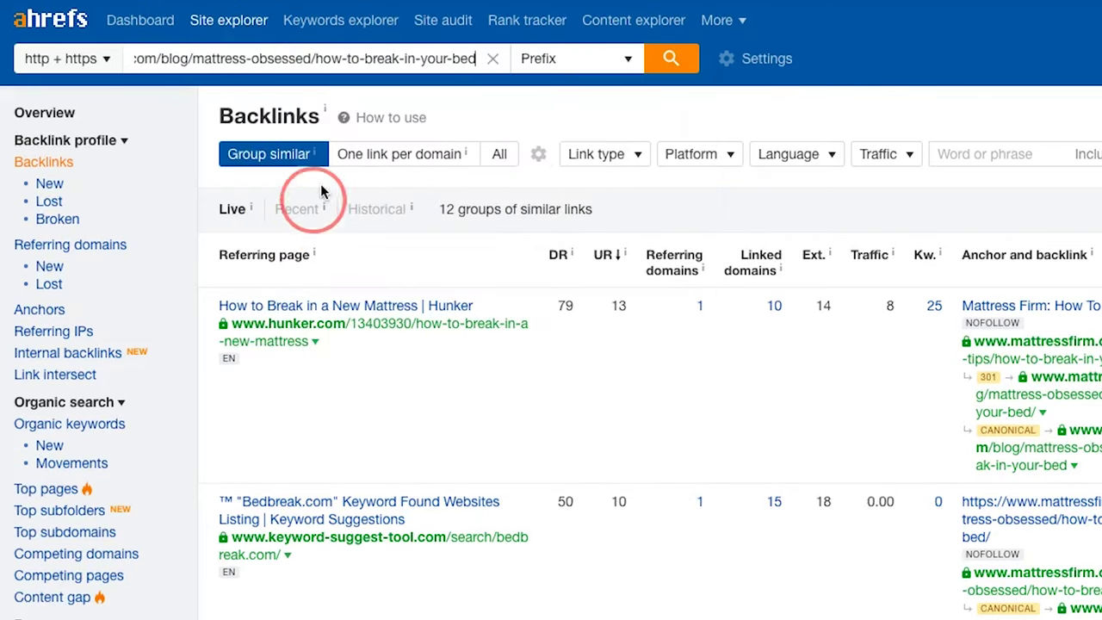
pyautogui.click(838, 93)
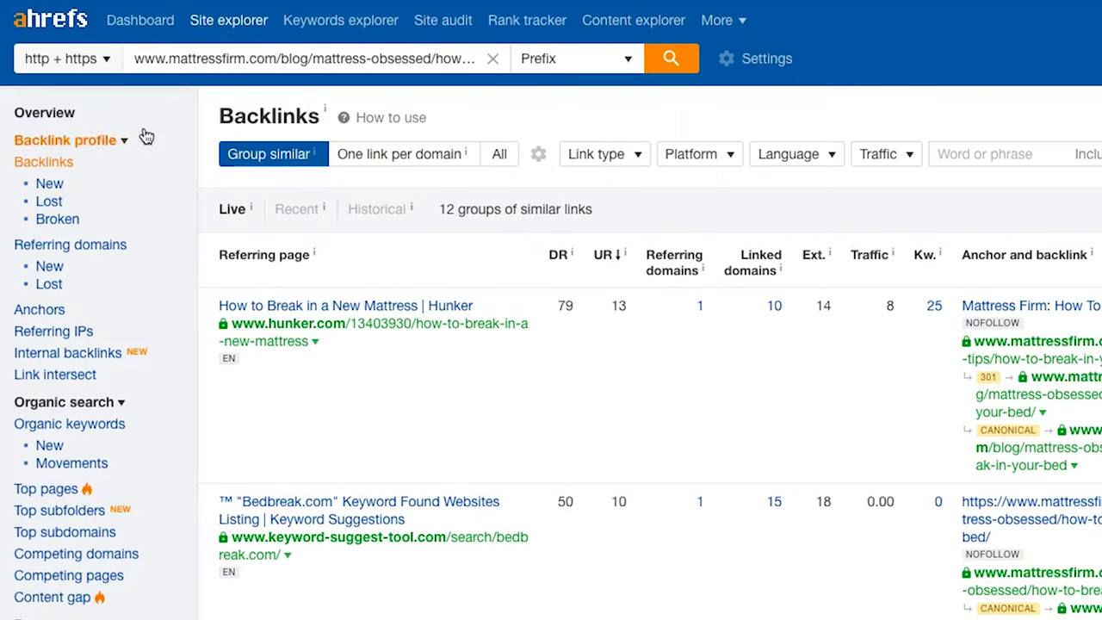
# Step: Examine the pages linking to the mattressfirm.com article, comparing their DR and UR values from the Hunker page down to the coupon sites
pyautogui.scroll(-1, 336, 273)
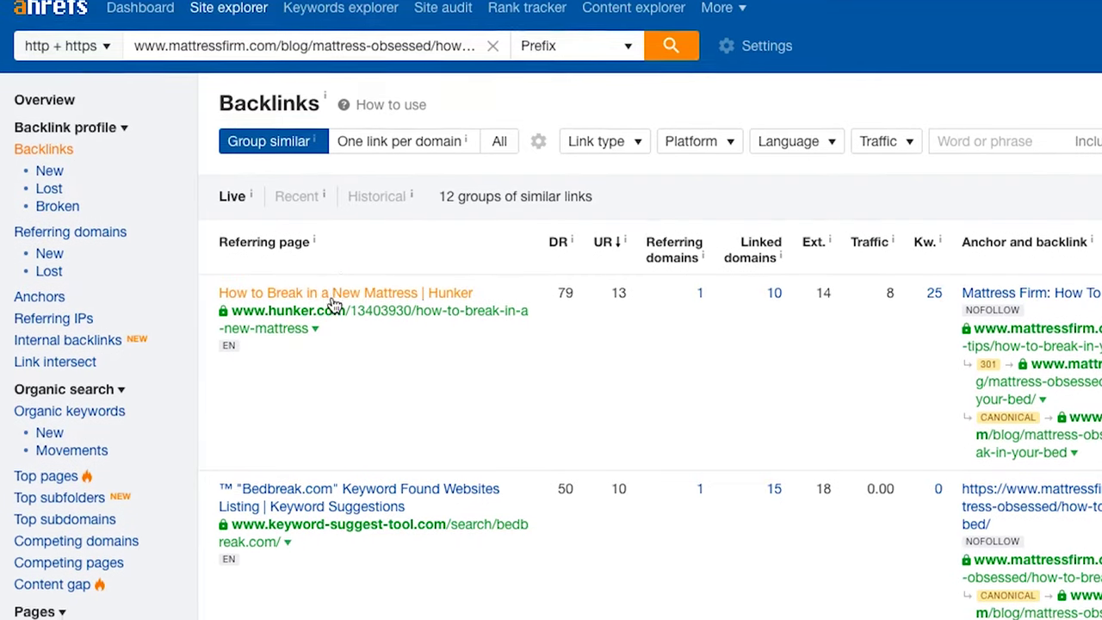
pyautogui.scroll(-10, 749, 322)
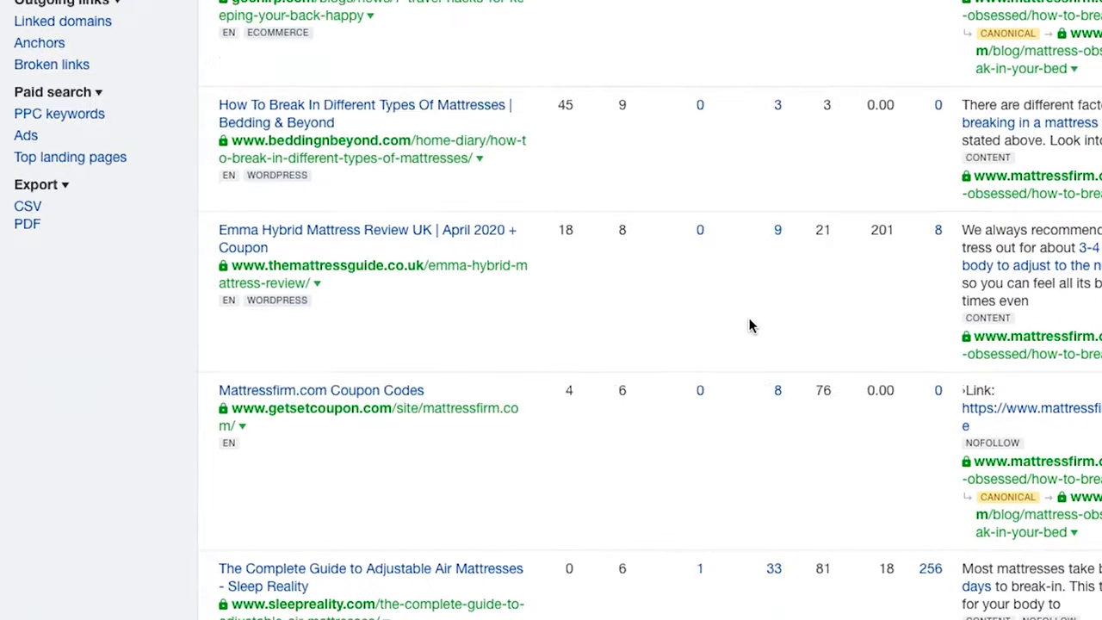
pyautogui.scroll(10, 750, 322)
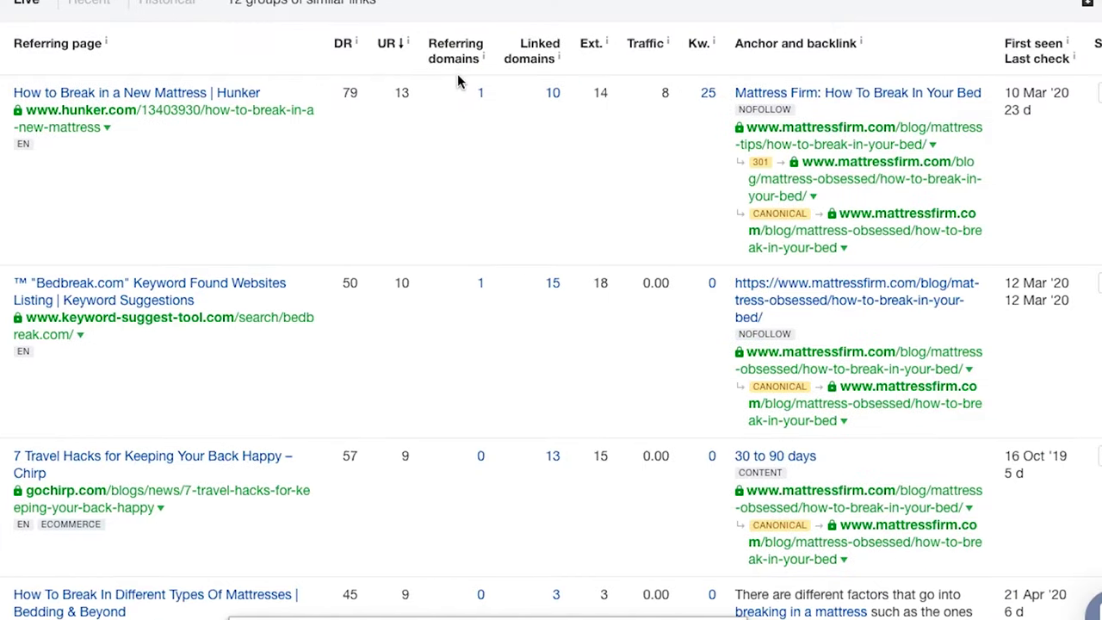
pyautogui.doubleClick(398, 93)
pyautogui.scroll(-2, 350, 211)
pyautogui.scroll(-10, 349, 211)
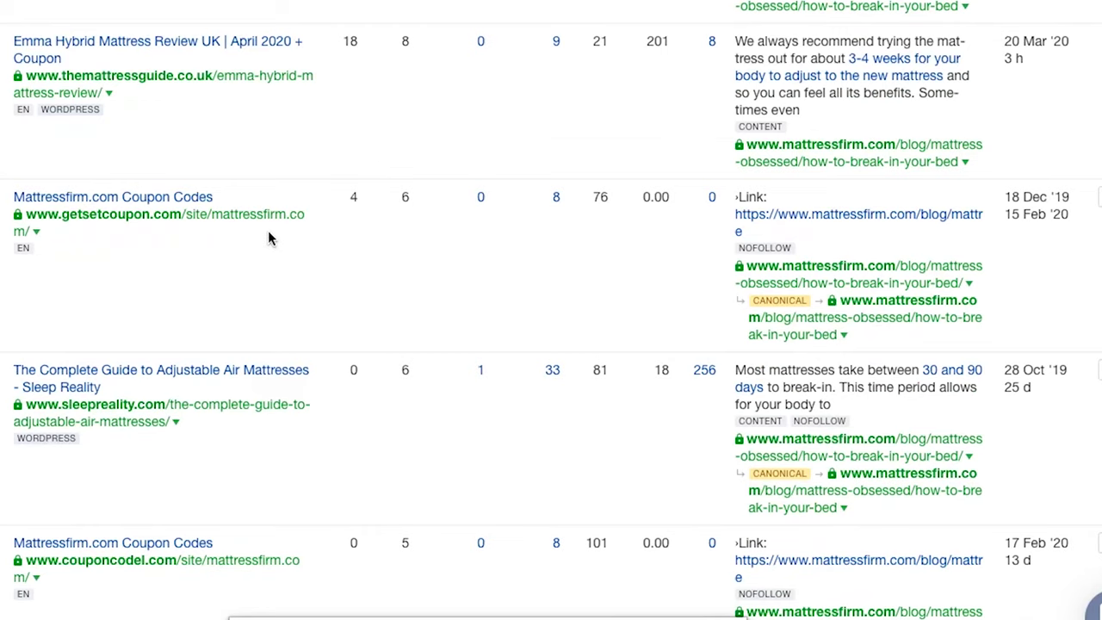
pyautogui.scroll(-1, 268, 238)
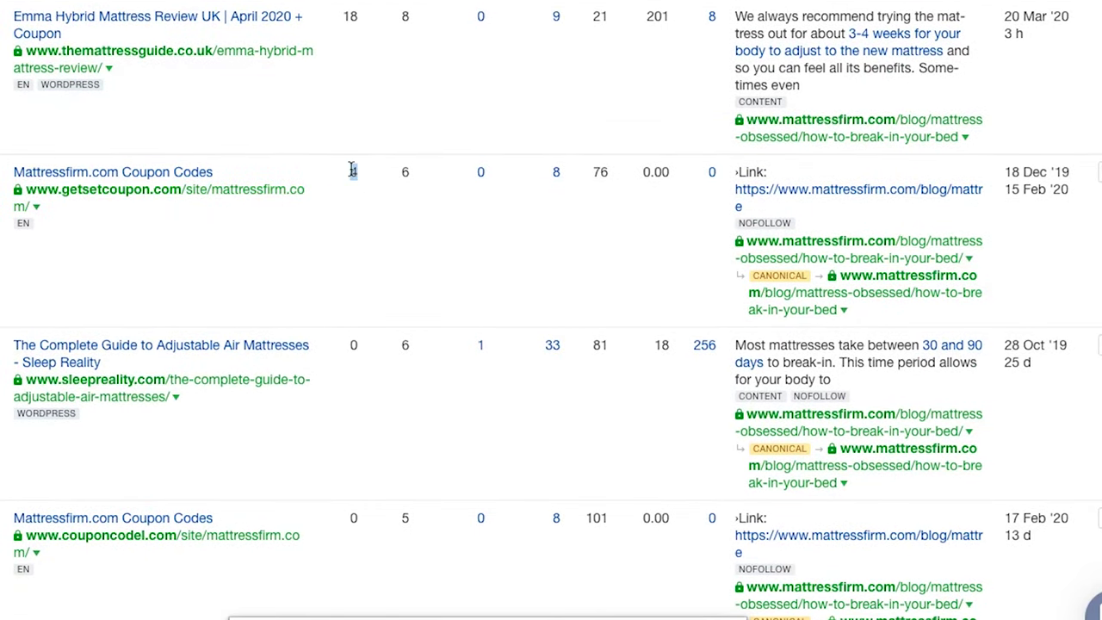
pyautogui.scroll(15, 606, 213)
pyautogui.scroll(-11, 607, 214)
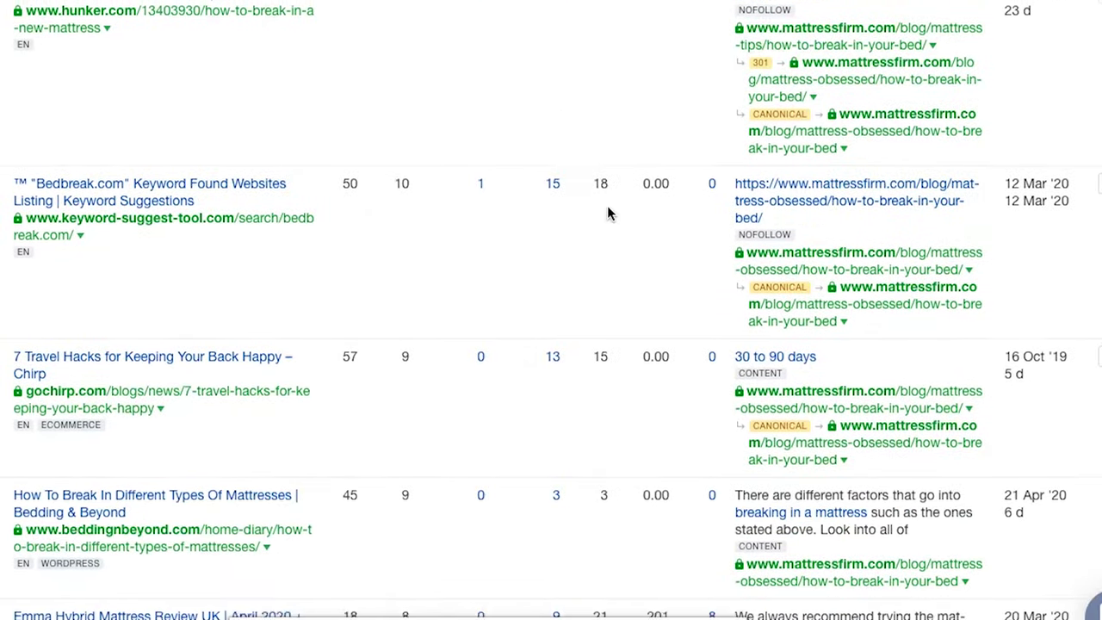
pyautogui.scroll(-12, 608, 209)
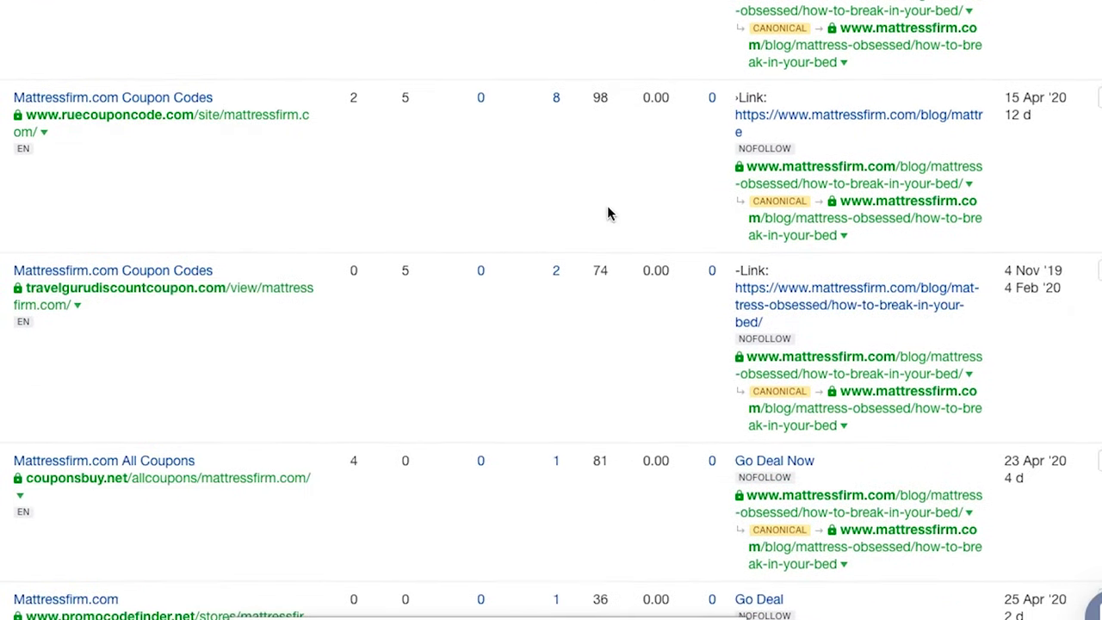
pyautogui.scroll(4, 608, 209)
pyautogui.scroll(9, 608, 213)
# Step: Inspect the DR and traffic metrics of the getsetcoupon.com backlink and compare them with the other referring pages
pyautogui.click(643, 382)
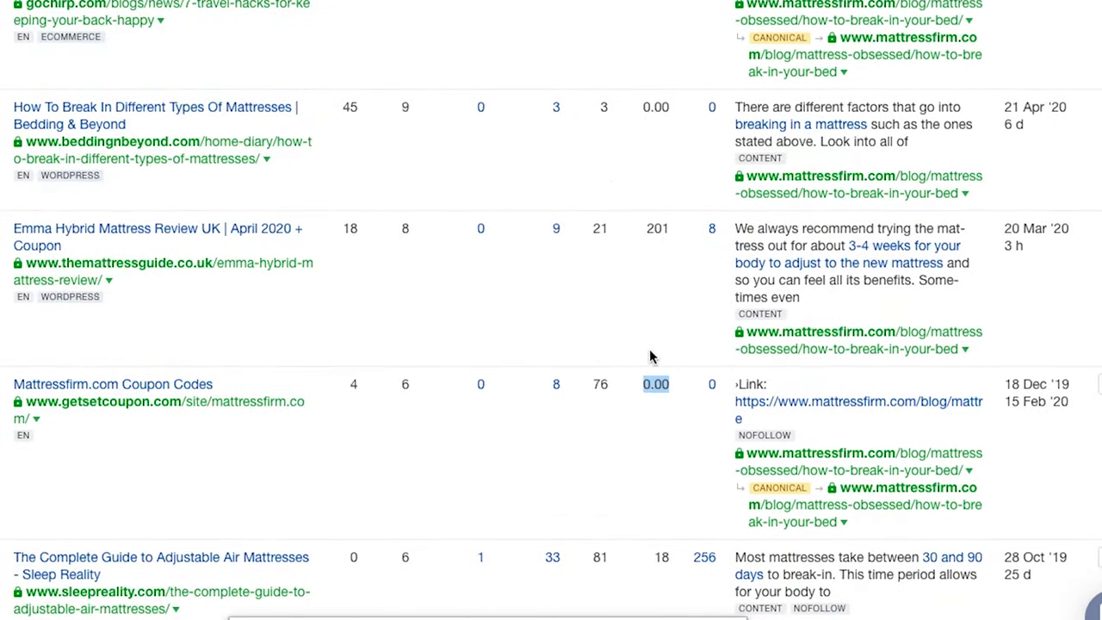
pyautogui.click(381, 381)
pyautogui.moveTo(336, 393); pyautogui.dragTo(691, 398)
pyautogui.click(622, 448)
pyautogui.scroll(-6, 556, 566)
pyautogui.scroll(8, 556, 565)
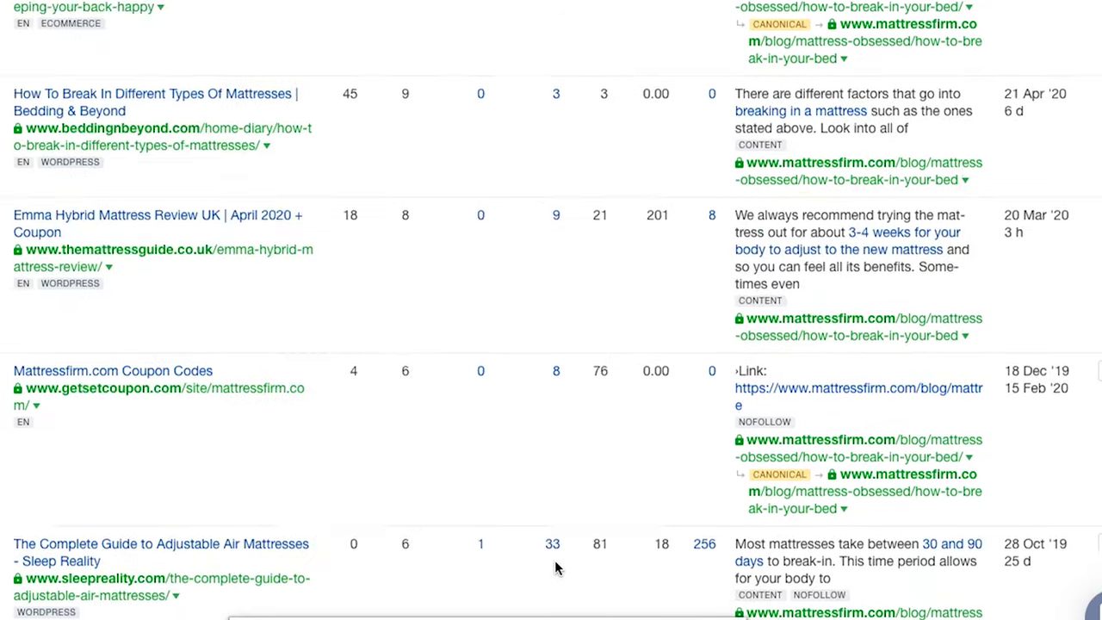
pyautogui.scroll(-13, 555, 568)
pyautogui.scroll(15, 555, 568)
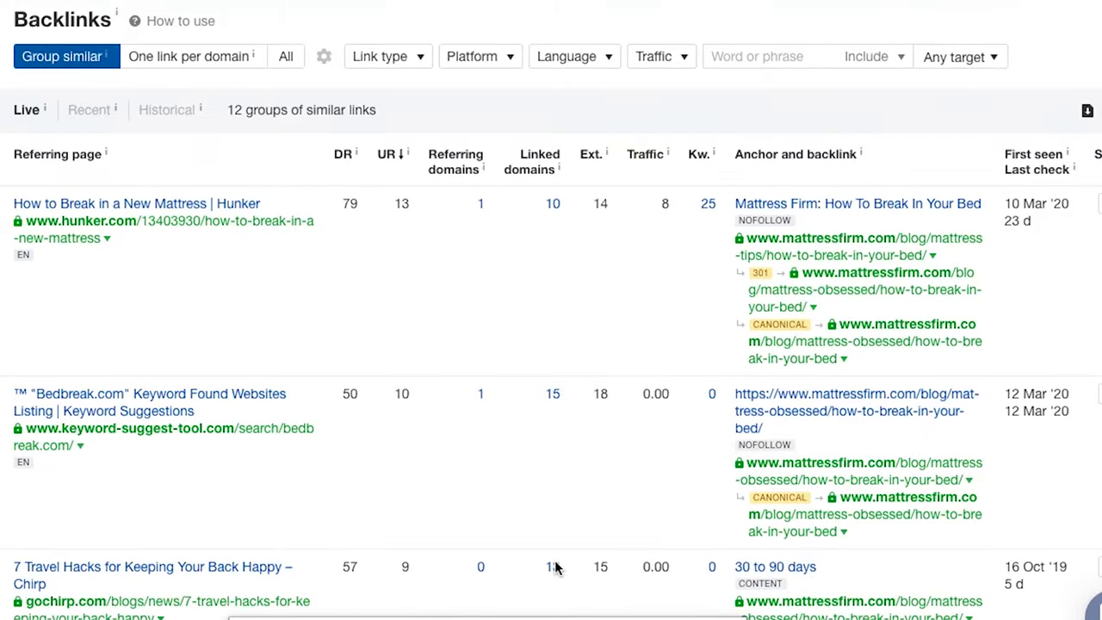
pyautogui.scroll(-12, 449, 385)
pyautogui.scroll(12, 449, 384)
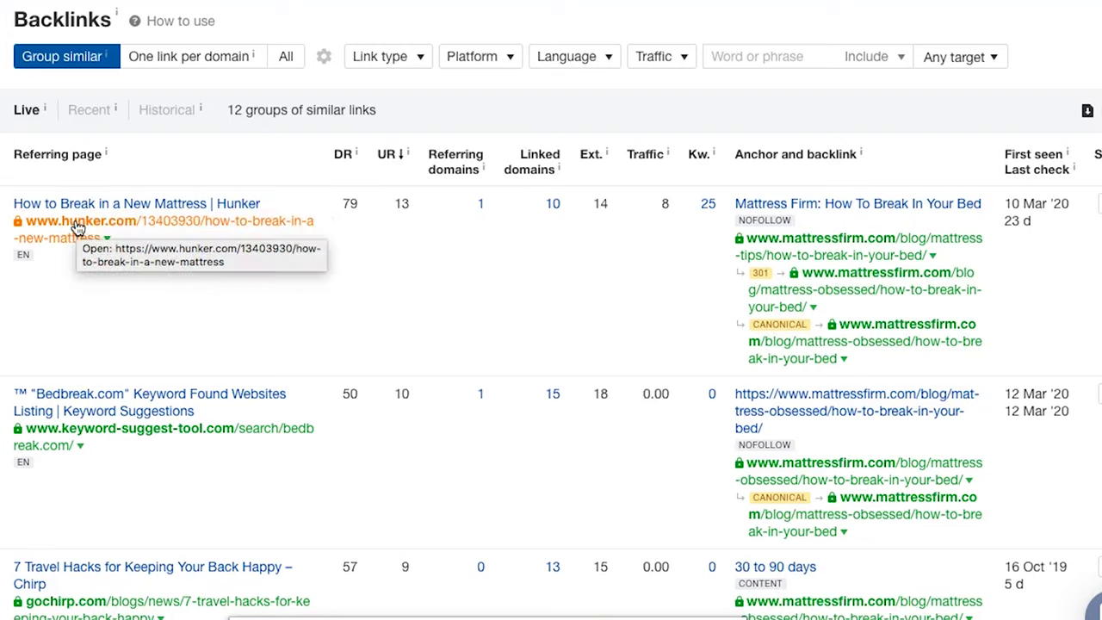
# Step: Copy the URL of the hunker.com referring page and switch to Hunter's Domain Search
pyautogui.rightClick(159, 221)
pyautogui.click(207, 342)
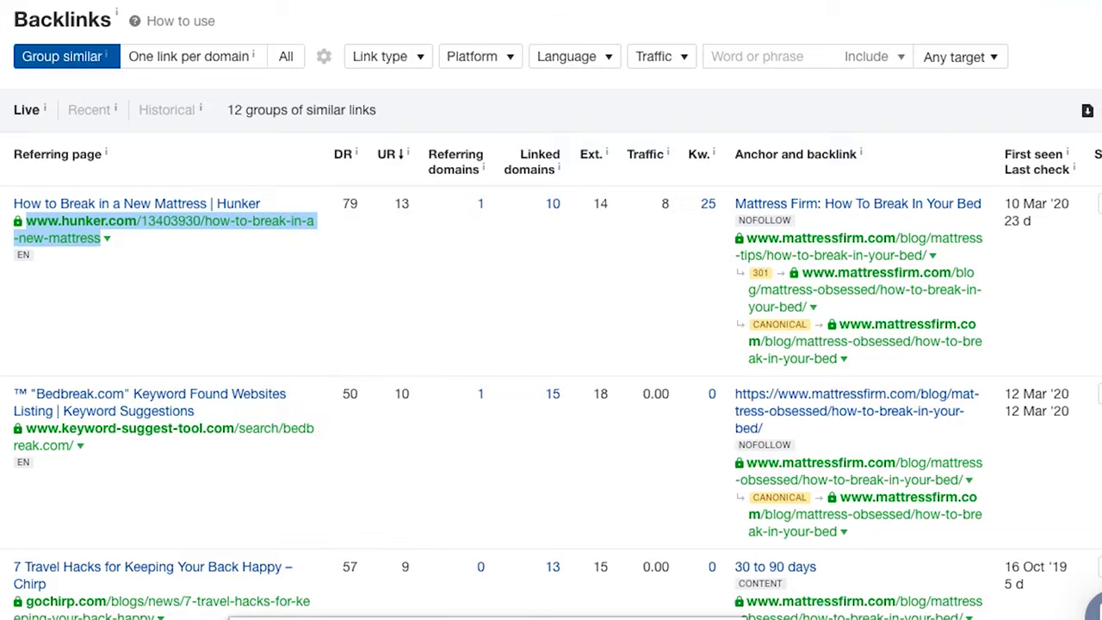
pyautogui.click(514, 17)
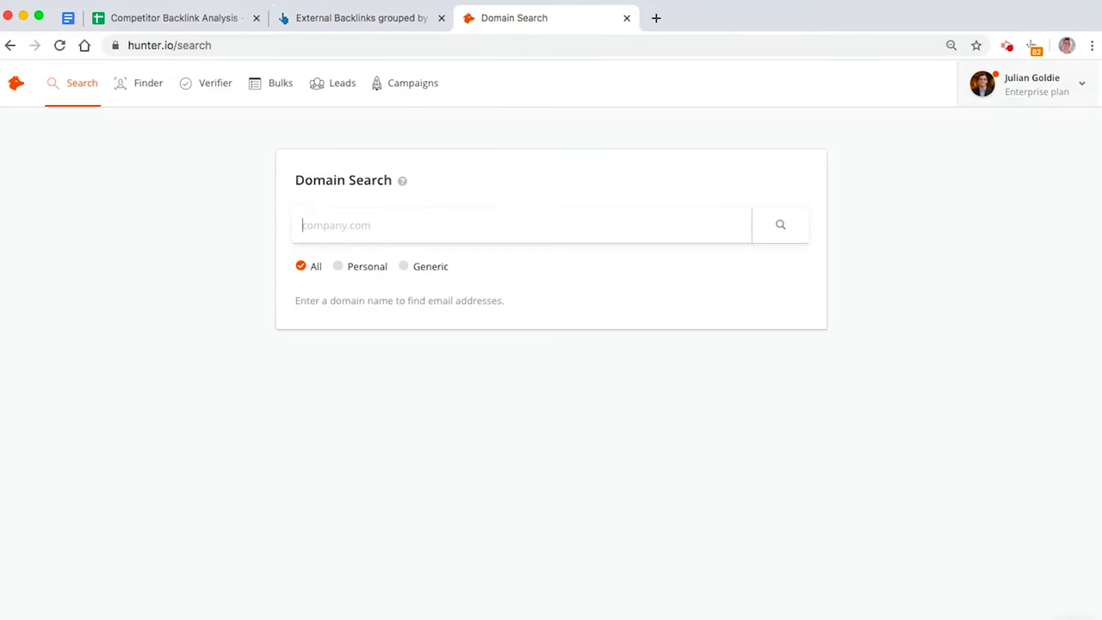